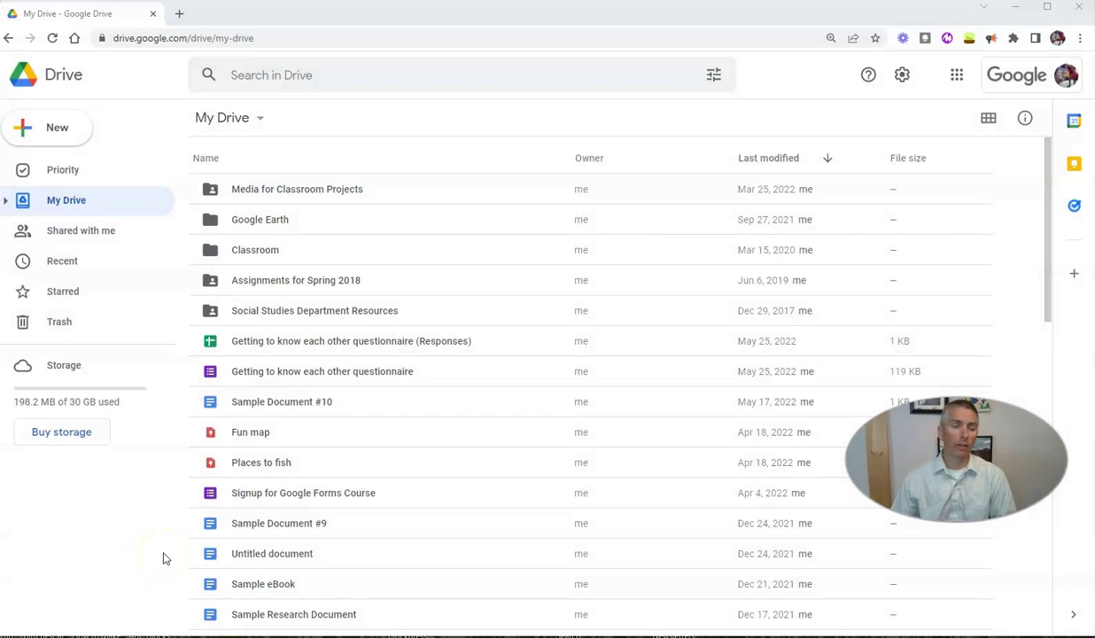
# Step: Upload the 'Newsletters vs. Blogs and Social Media' PDF from the Desktop into My Drive
pyautogui.click(25, 129)
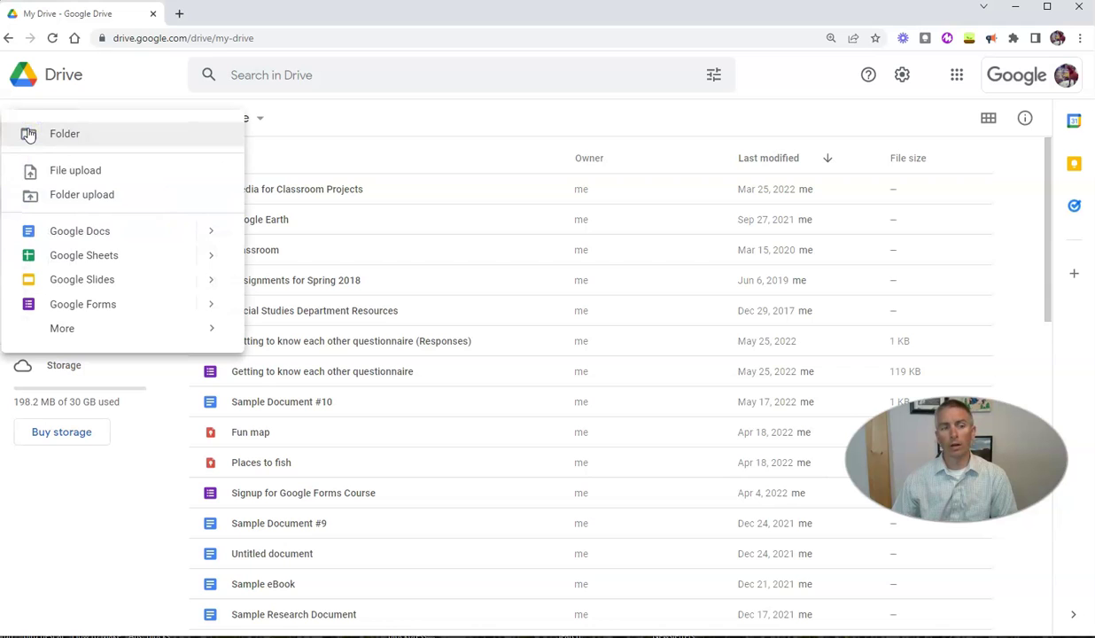
pyautogui.click(68, 175)
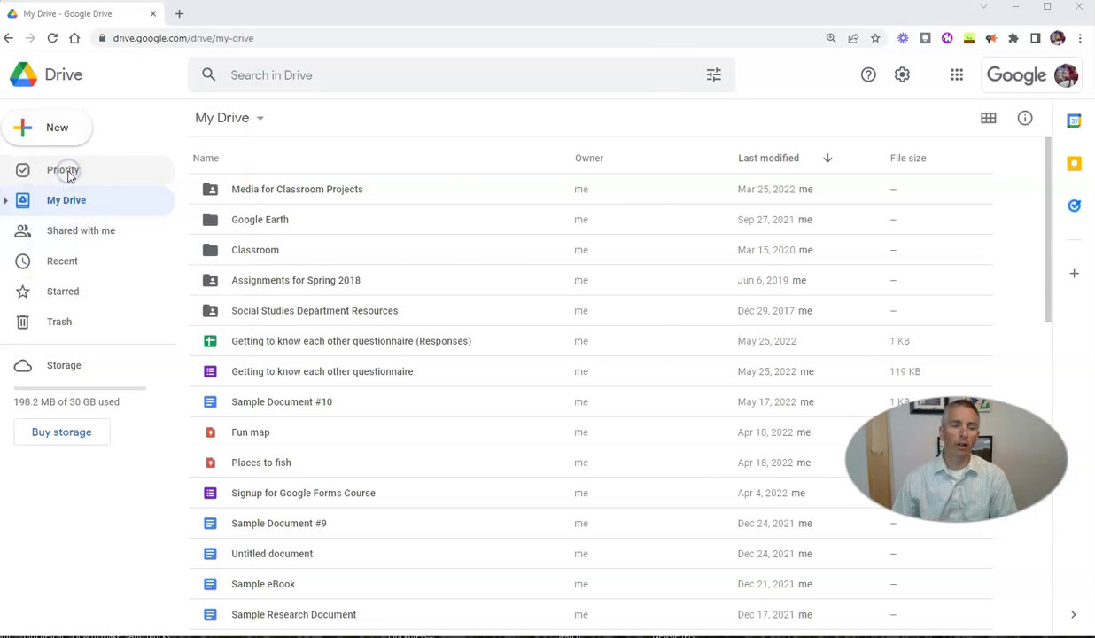
pyautogui.click(61, 104)
pyautogui.click(645, 128)
pyautogui.moveTo(646, 129); pyautogui.dragTo(634, 232)
pyautogui.click(450, 232)
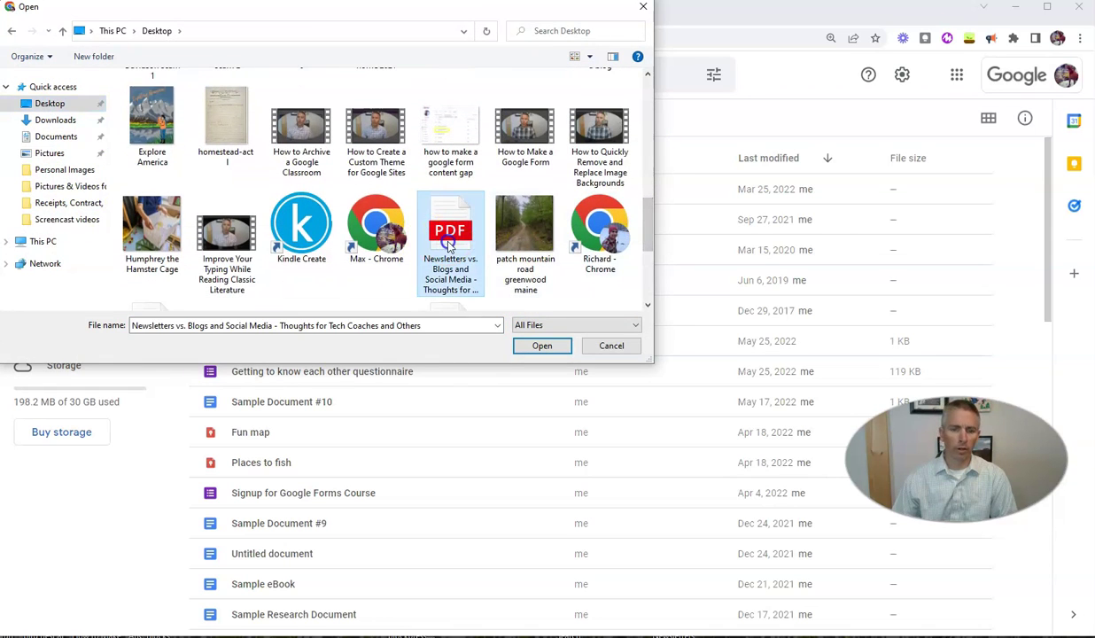
pyautogui.click(541, 347)
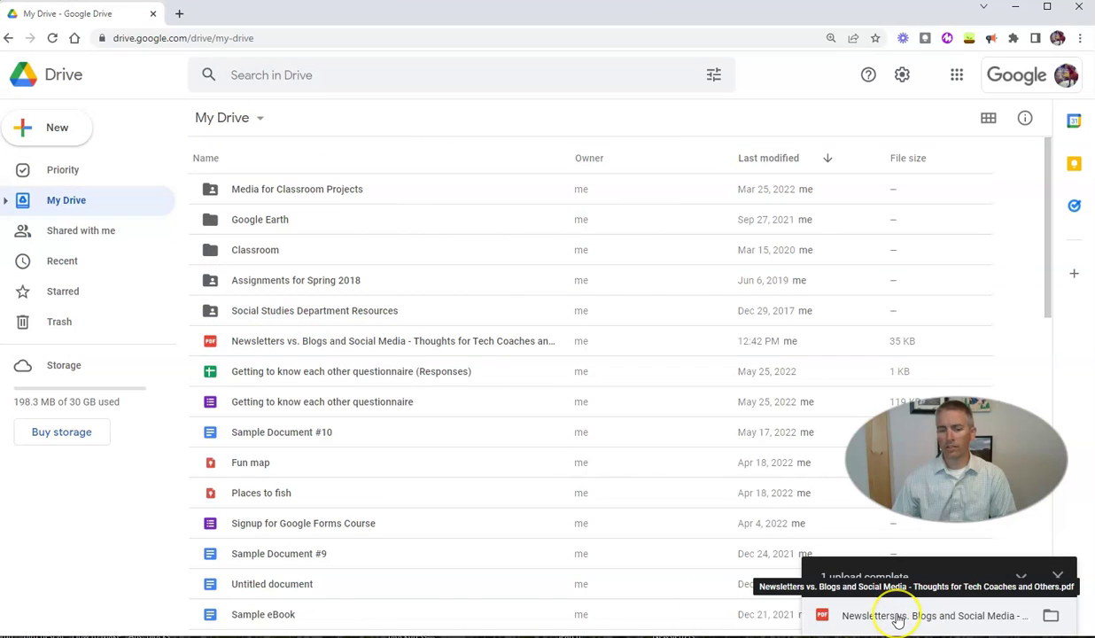
# Step: Preview the Newsletters PDF and post 'This is a great introduction.' on its highlighted first paragraph
pyautogui.doubleClick(360, 344)
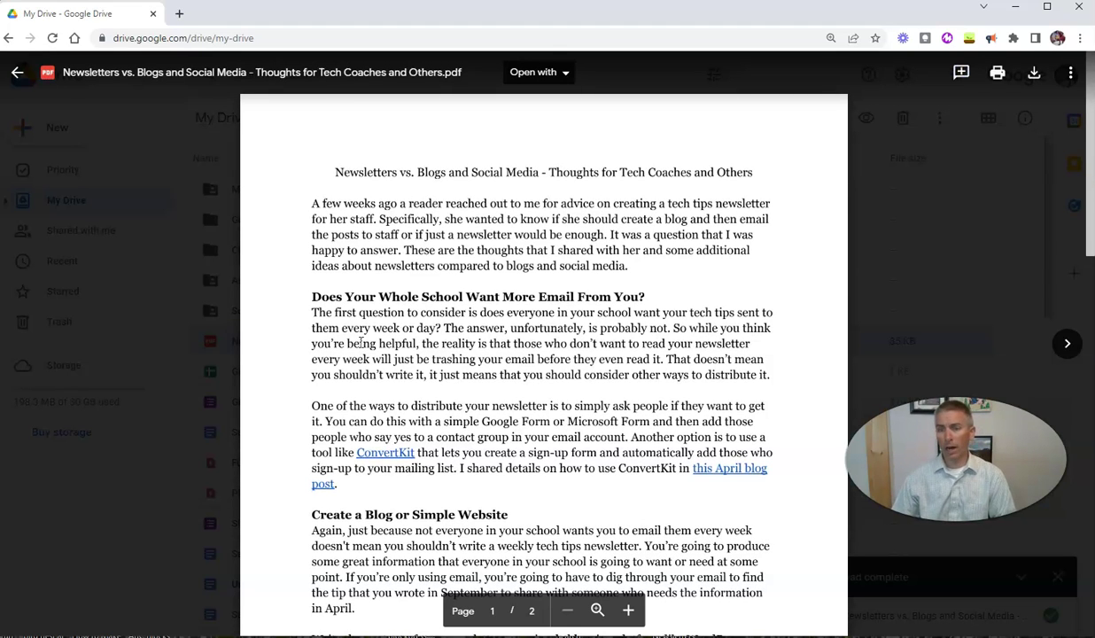
pyautogui.click(961, 74)
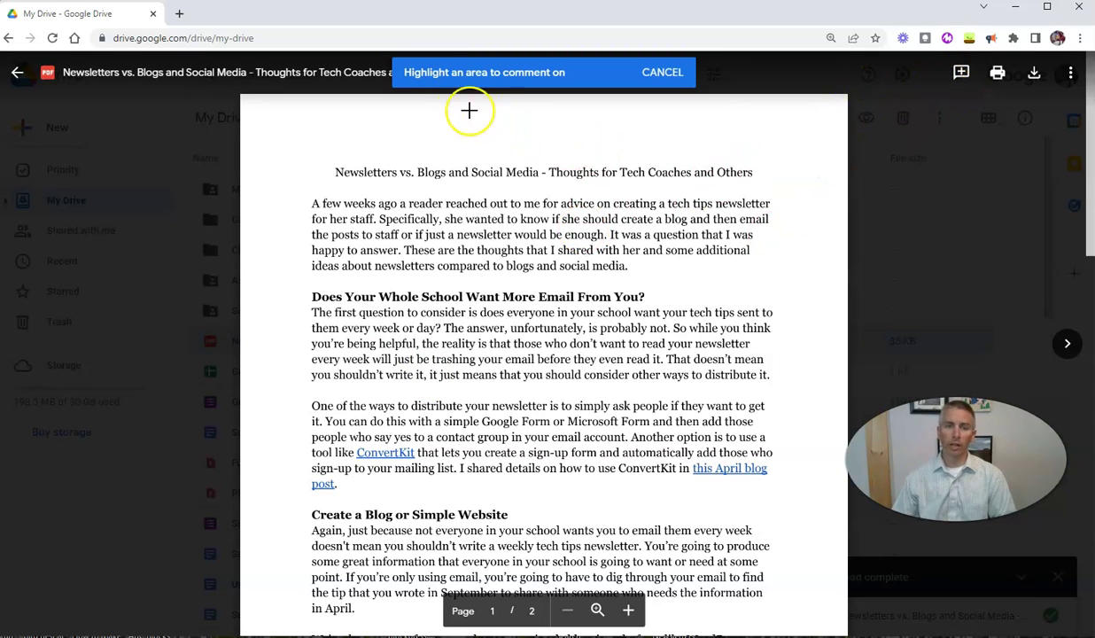
pyautogui.moveTo(303, 193); pyautogui.dragTo(776, 276)
pyautogui.click(886, 297)
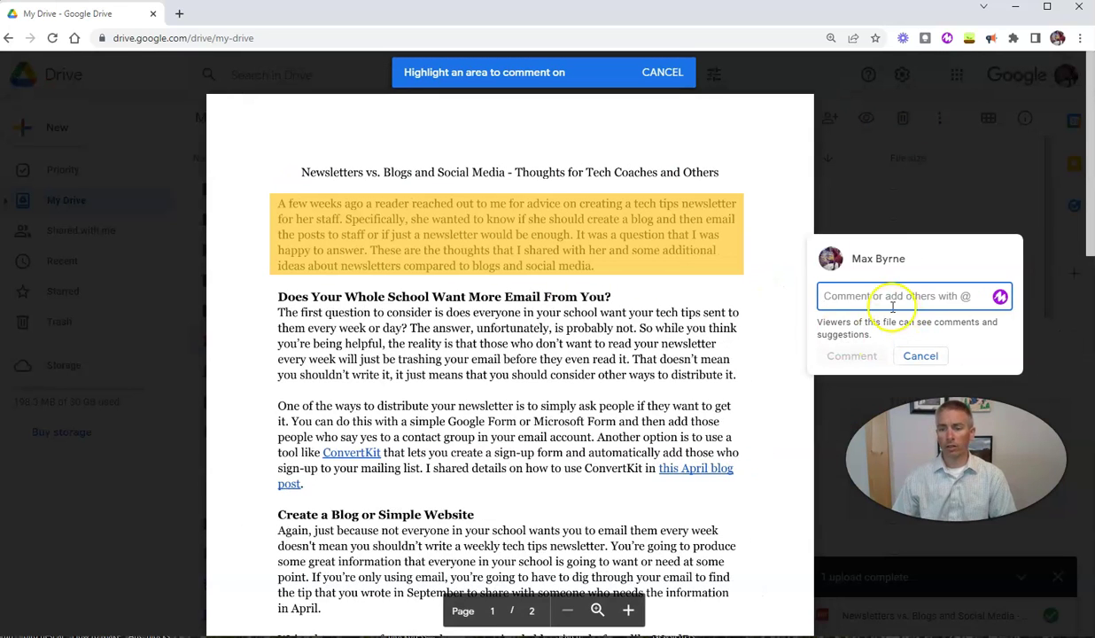
pyautogui.write('THis is a great introduction.')
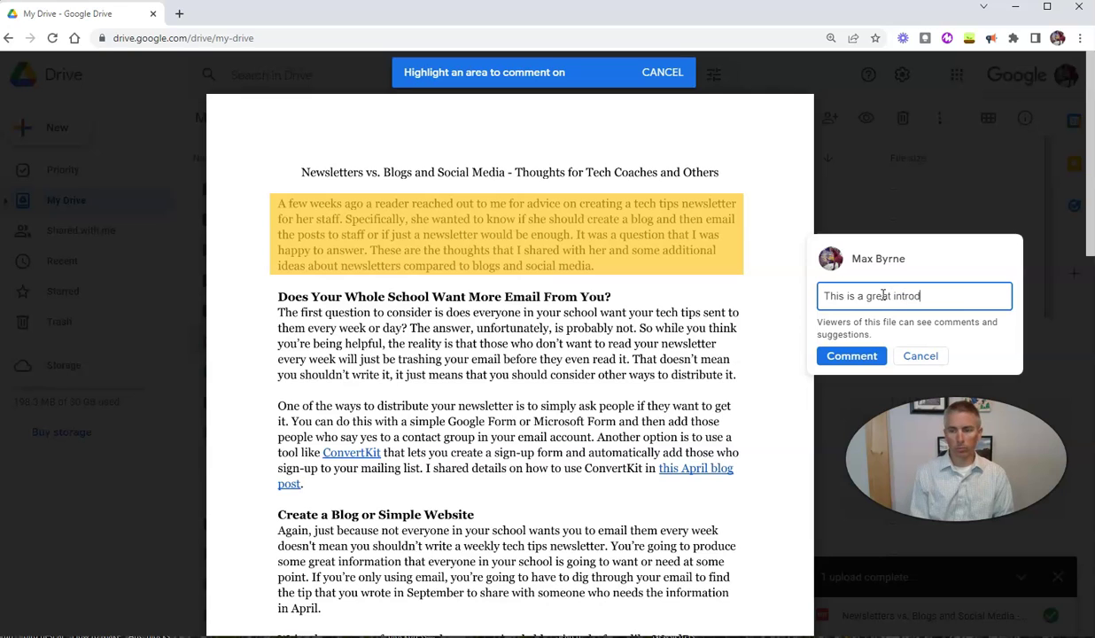
pyautogui.click(860, 357)
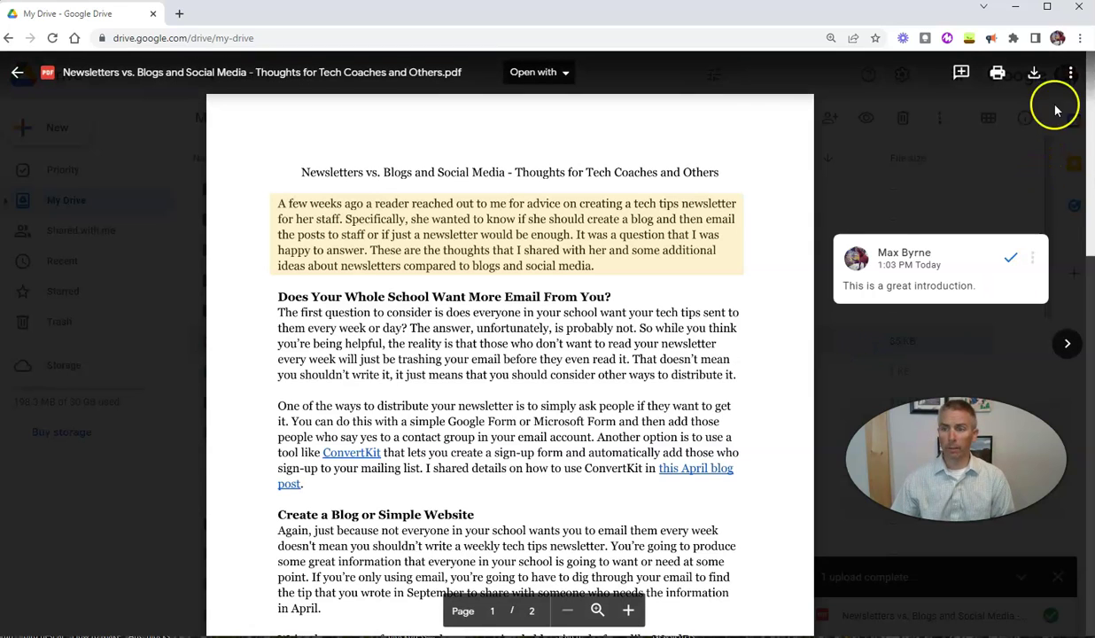
# Step: Open sharing for the Newsletters PDF and add the collaborator as a recipient
pyautogui.click(1073, 78)
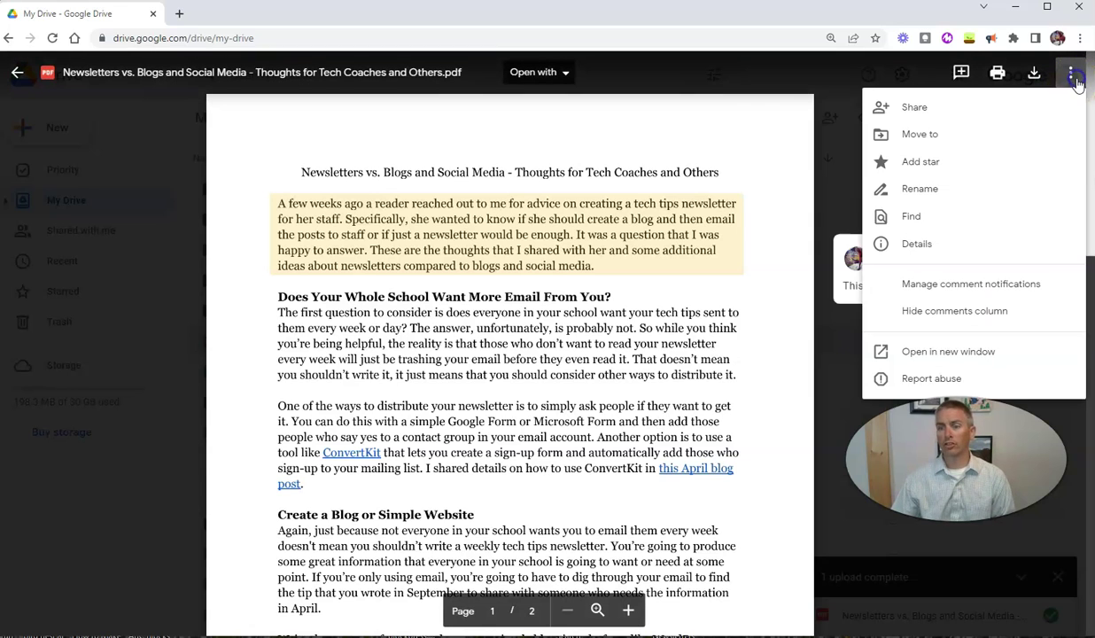
pyautogui.click(938, 114)
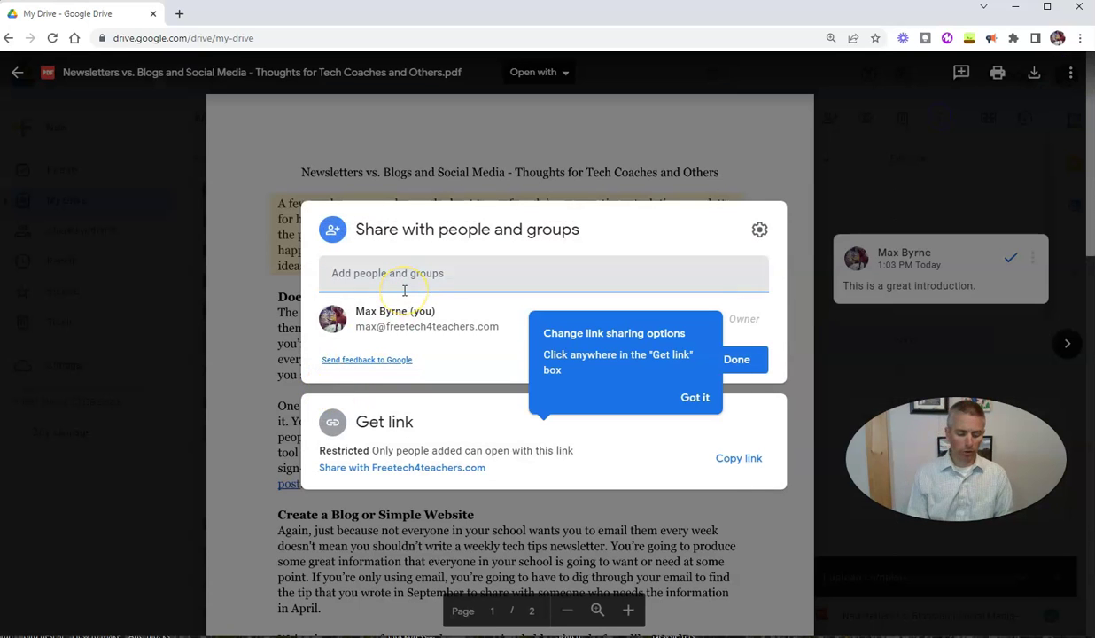
pyautogui.write('mason')
pyautogui.click(401, 310)
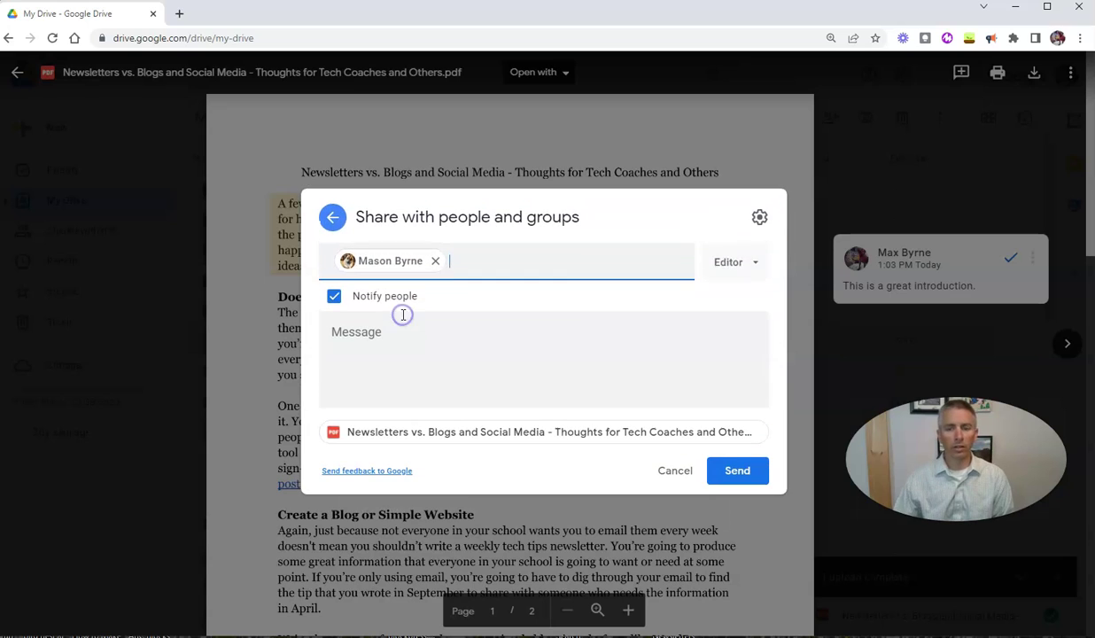
pyautogui.click(754, 325)
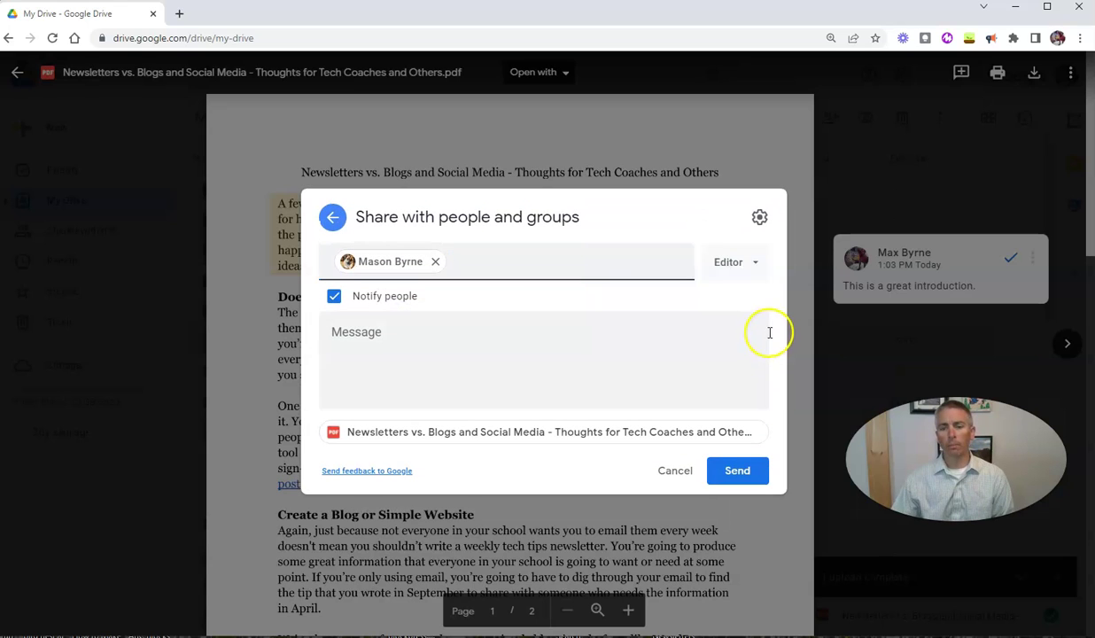
# Step: Set the collaborator's role to Commenter and send the invitation
pyautogui.click(751, 266)
pyautogui.click(773, 346)
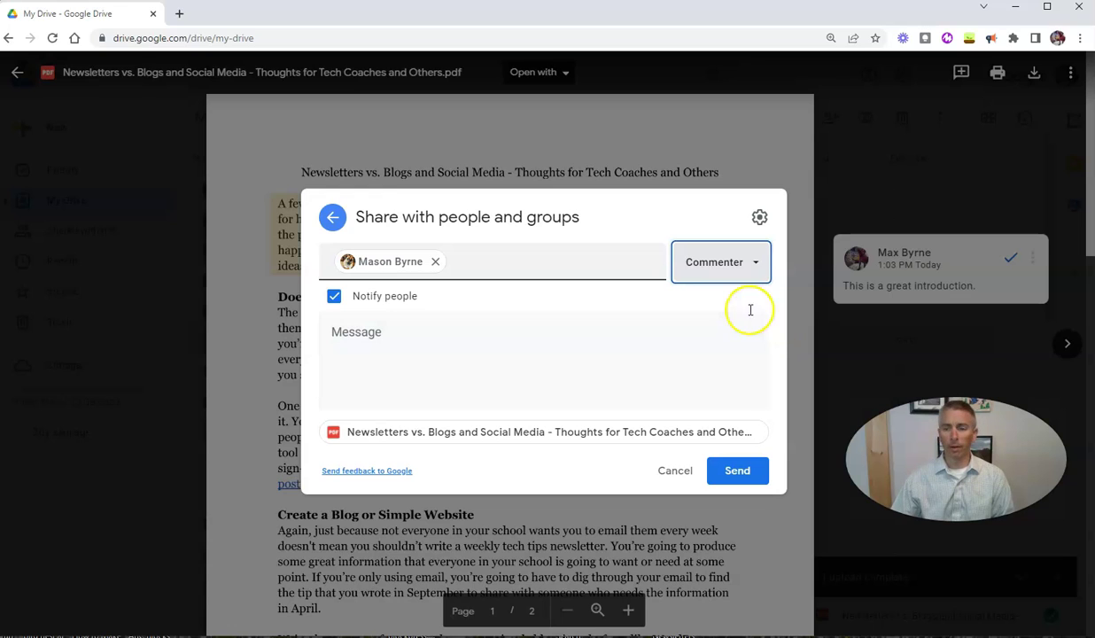
pyautogui.click(744, 266)
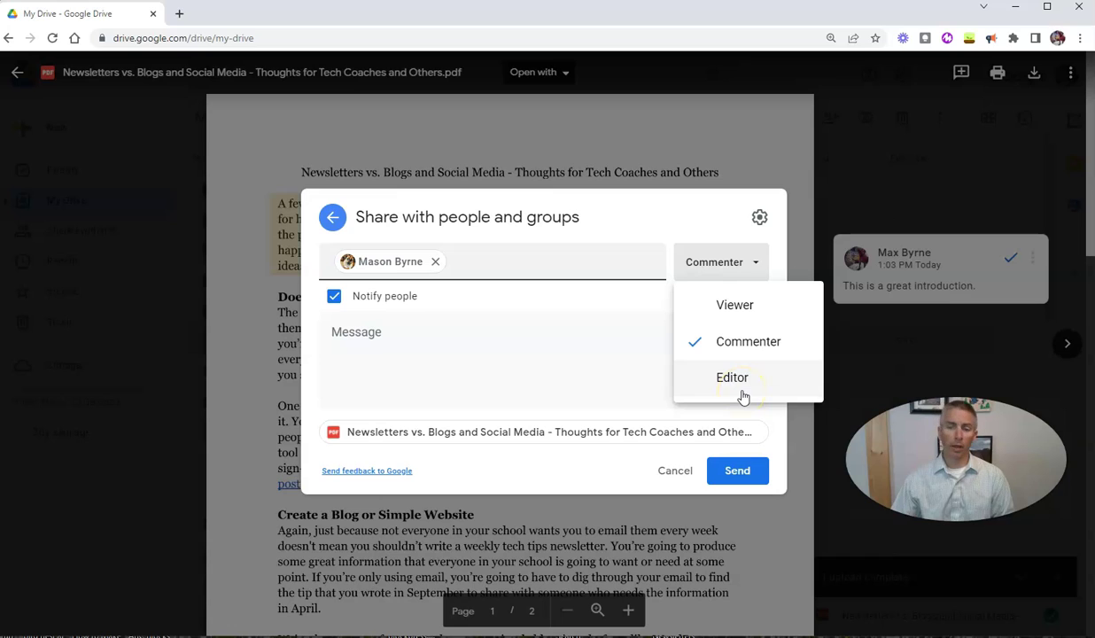
pyautogui.click(732, 306)
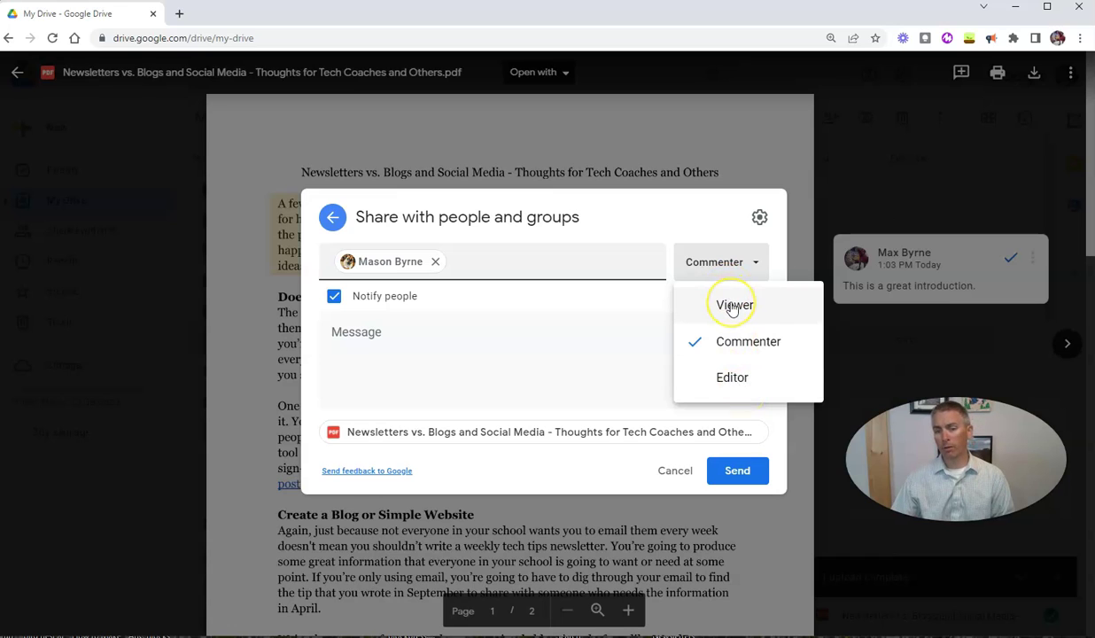
pyautogui.click(767, 342)
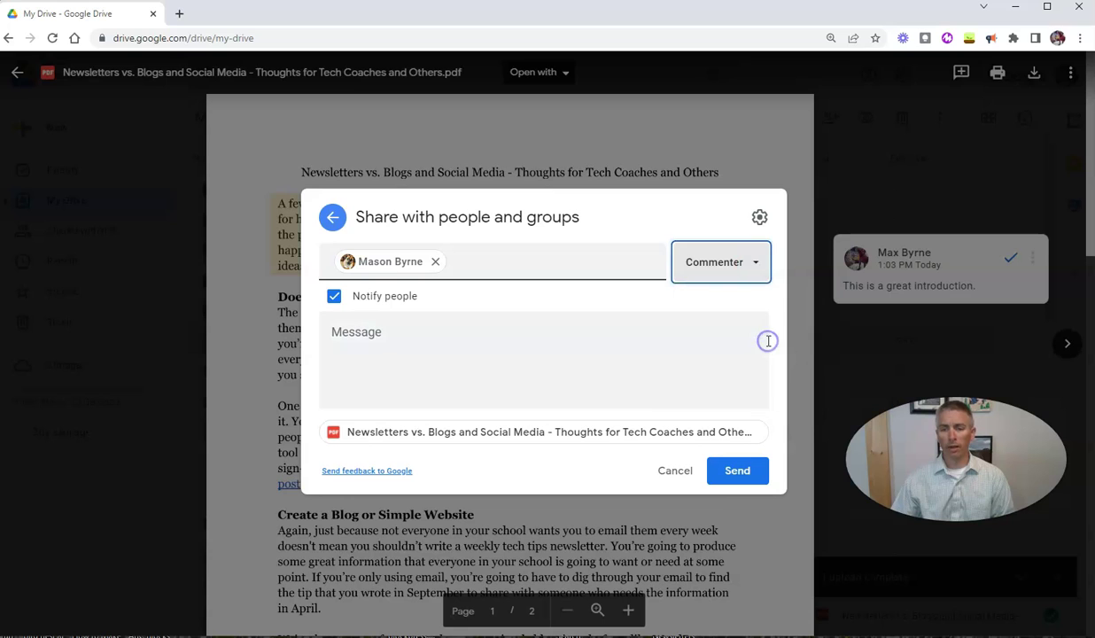
pyautogui.click(738, 470)
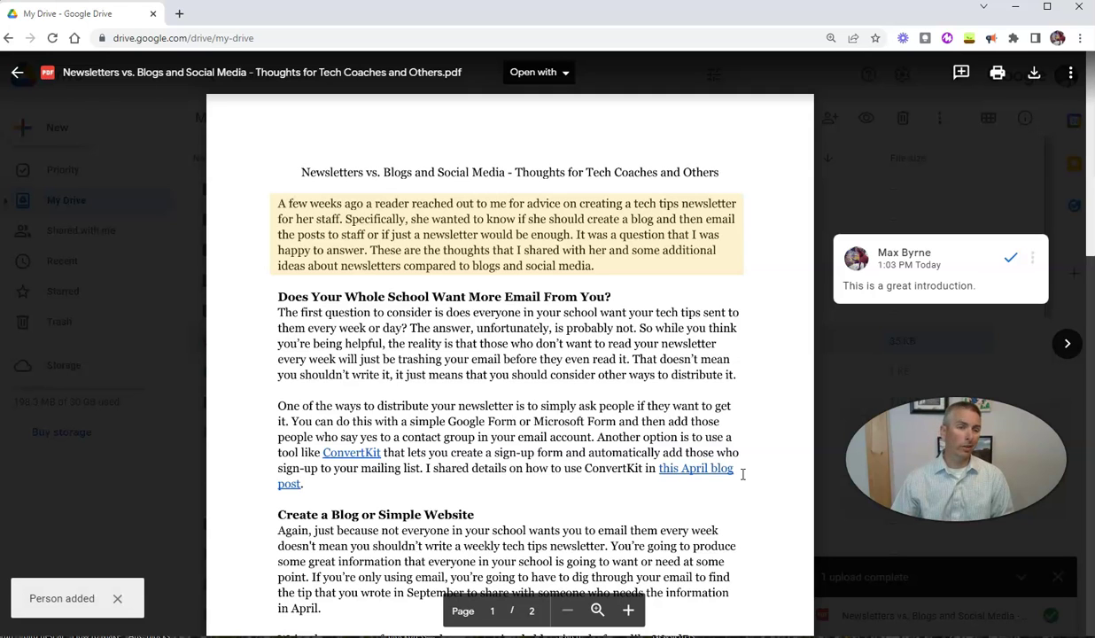
# Step: Return to My Drive, scroll down the list and preview 20150313_225046.jpg
pyautogui.click(17, 72)
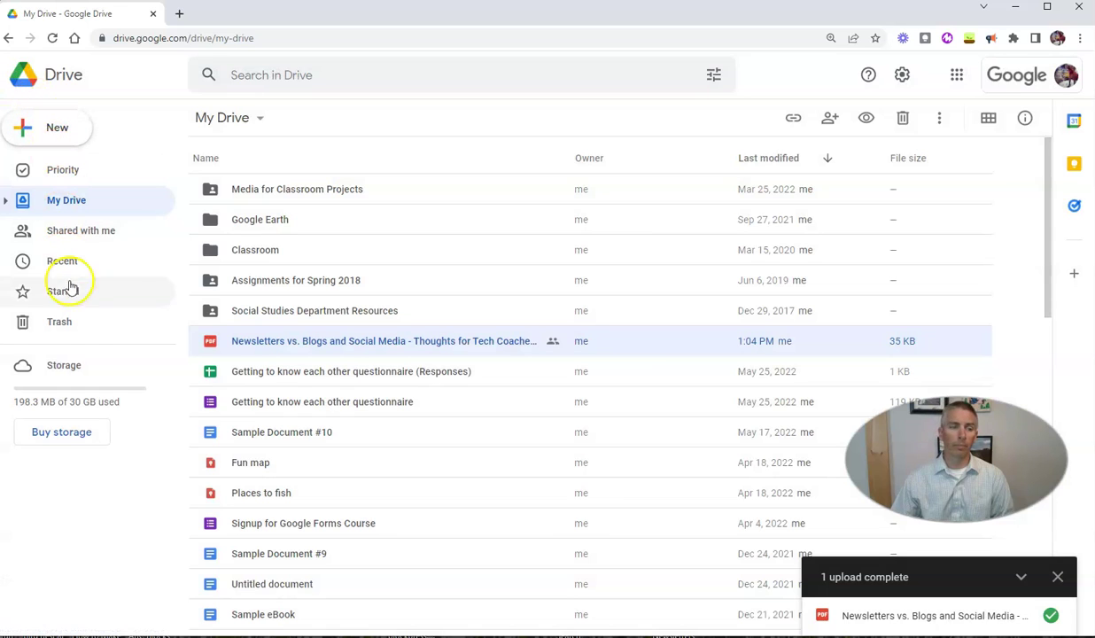
pyautogui.click(32, 127)
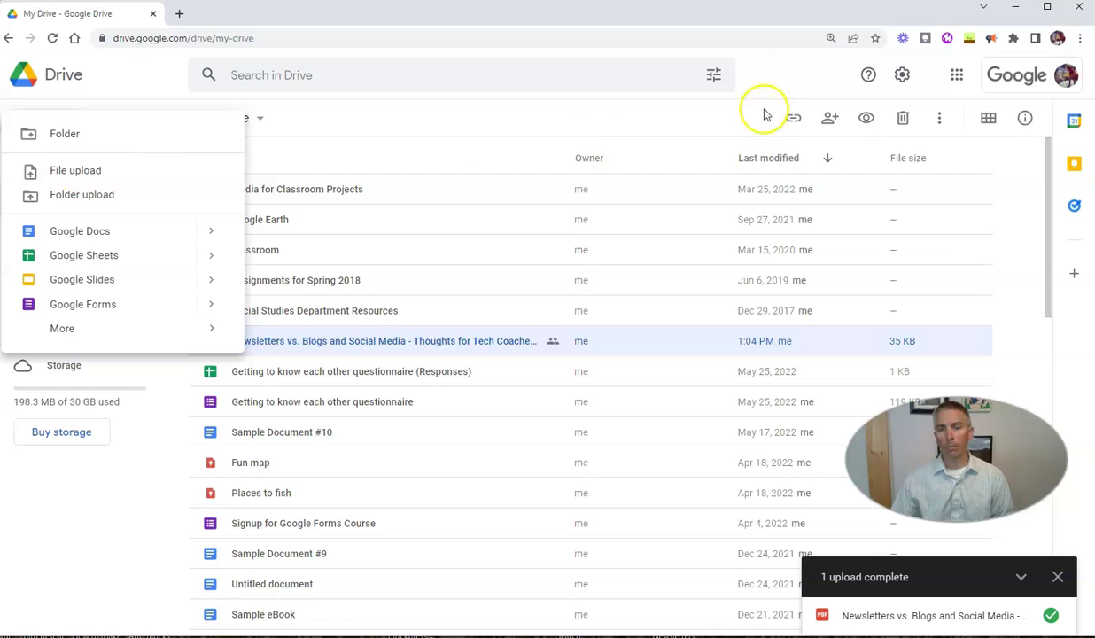
pyautogui.click(788, 81)
pyautogui.scroll(-5, 435, 421)
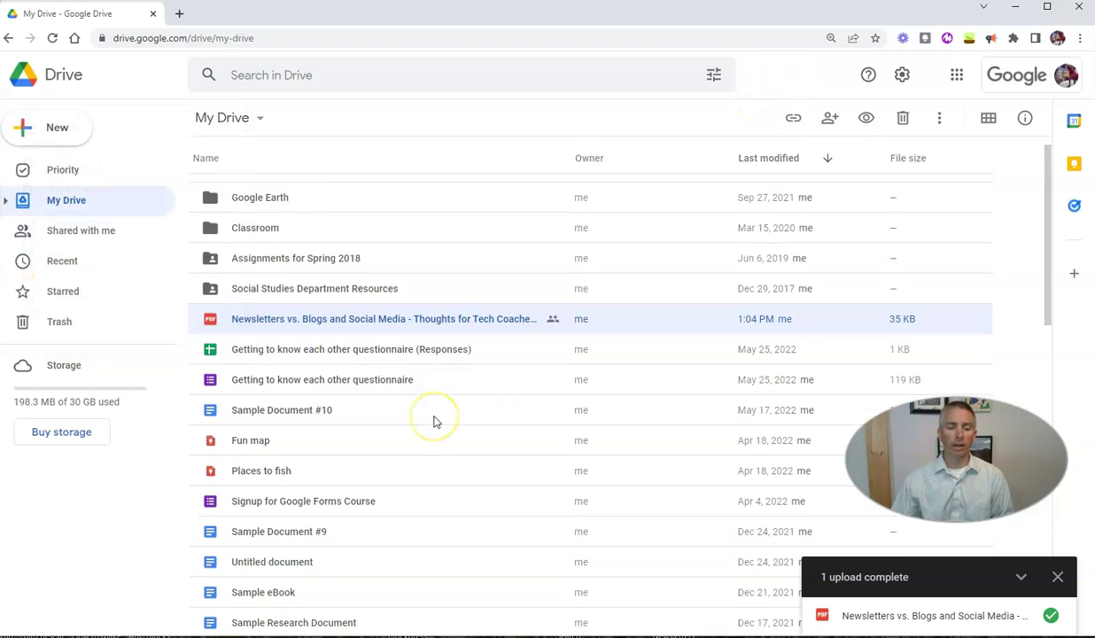
pyautogui.scroll(-3, 435, 421)
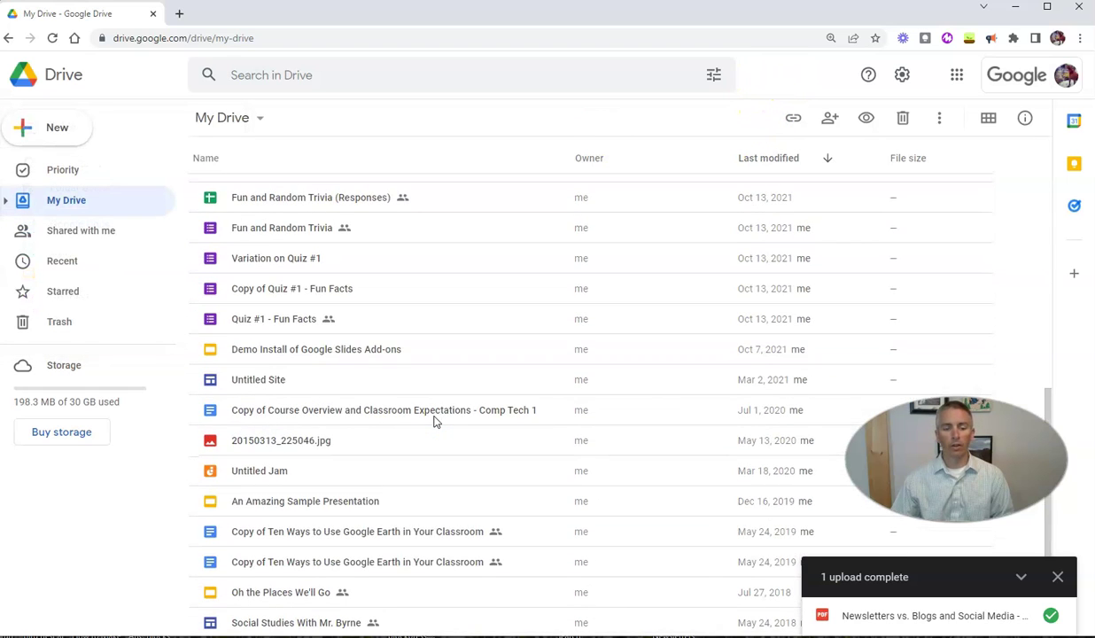
pyautogui.doubleClick(297, 443)
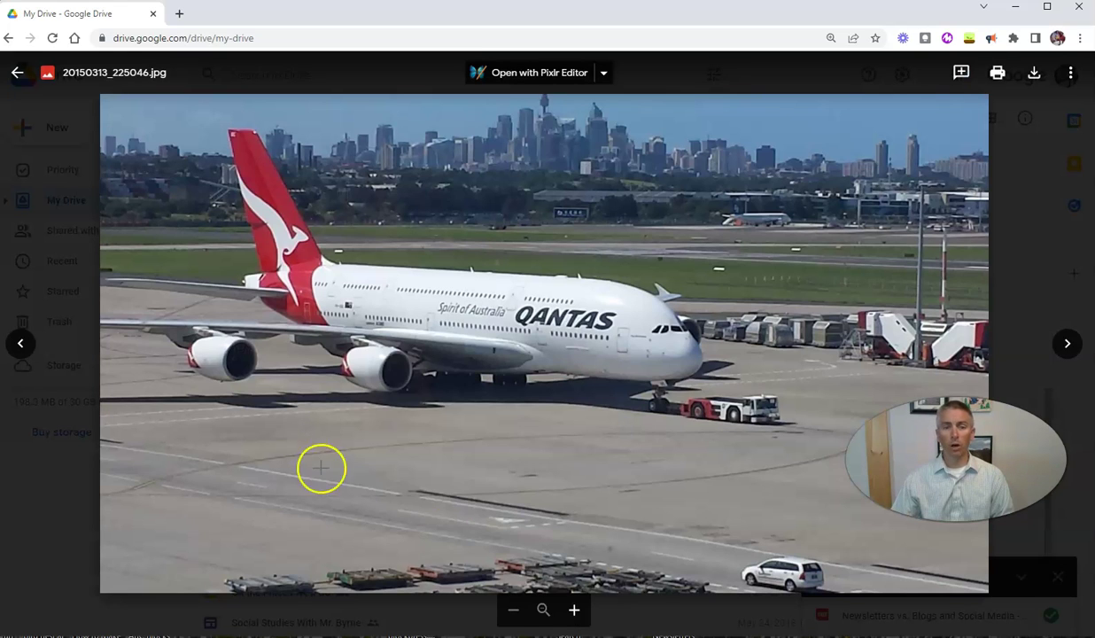
pyautogui.moveTo(926, 409); pyautogui.dragTo(861, 440)
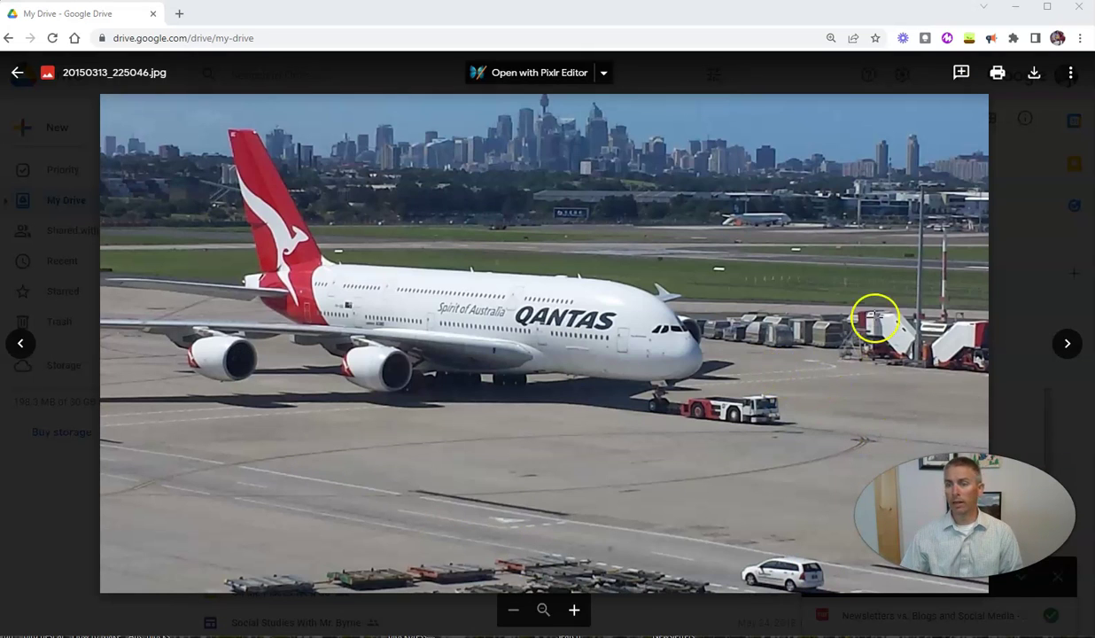
# Step: Box the plane's fuselage in the photo and post 'Wow! That's a big airplane!'
pyautogui.click(963, 75)
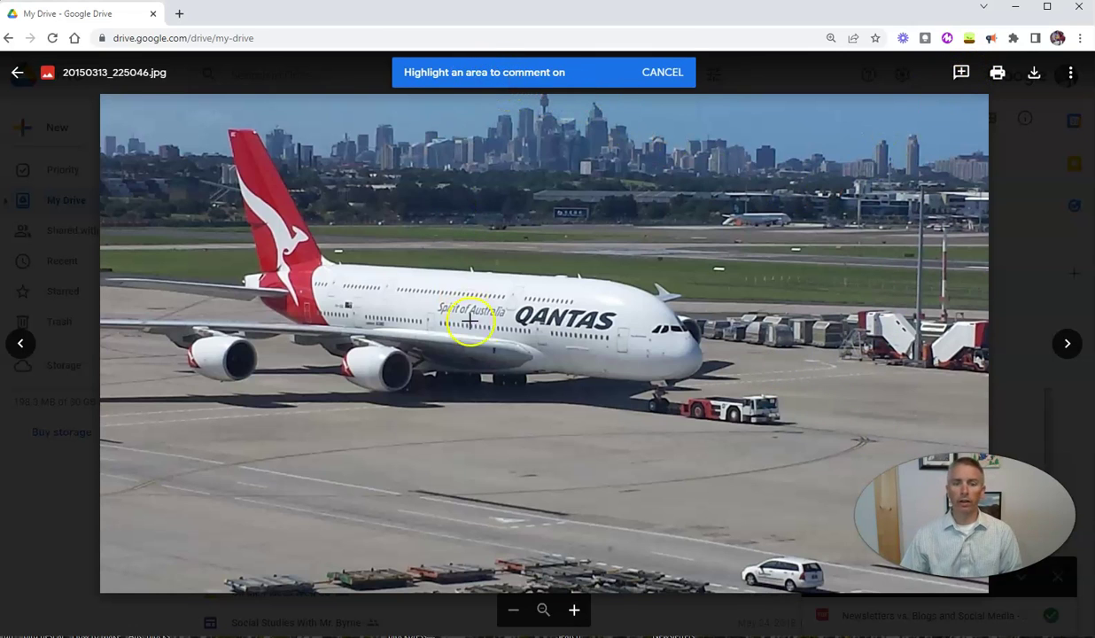
pyautogui.moveTo(412, 259); pyautogui.dragTo(702, 385)
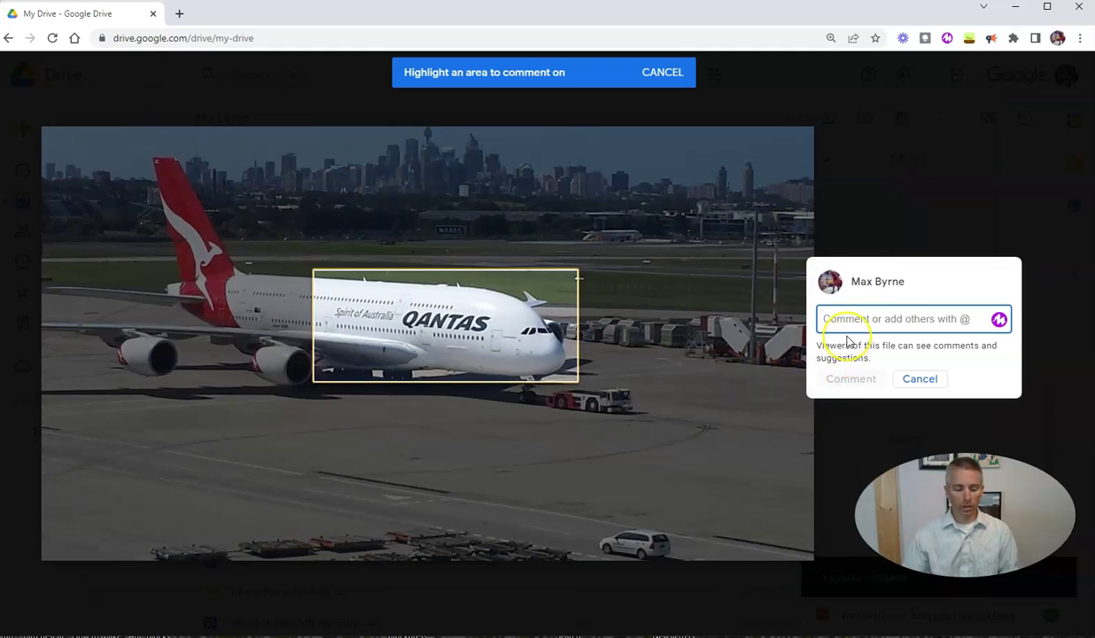
pyautogui.write("Wow! That's a big airplane!")
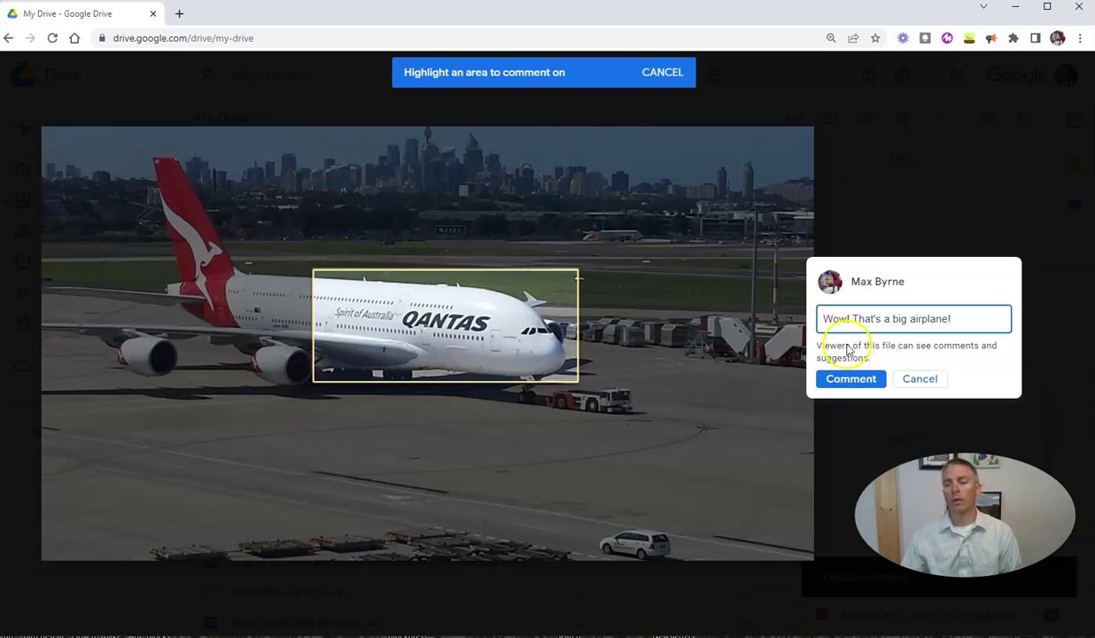
pyautogui.click(850, 379)
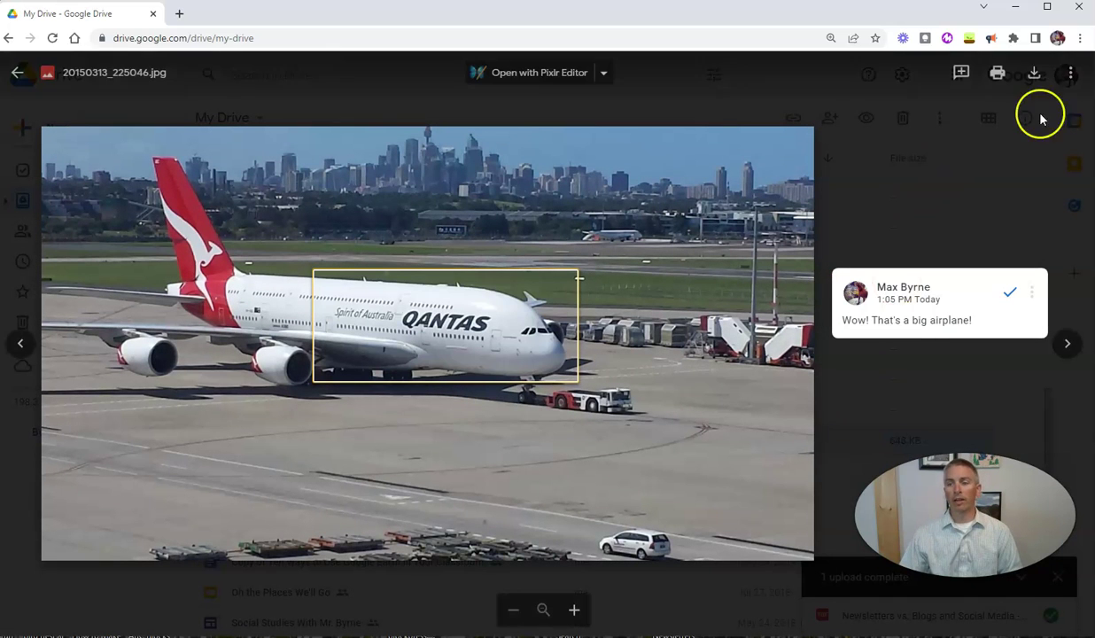
# Step: Share 20150313_225046.jpg with the collaborator at Commenter access and send the invitation
pyautogui.click(1071, 75)
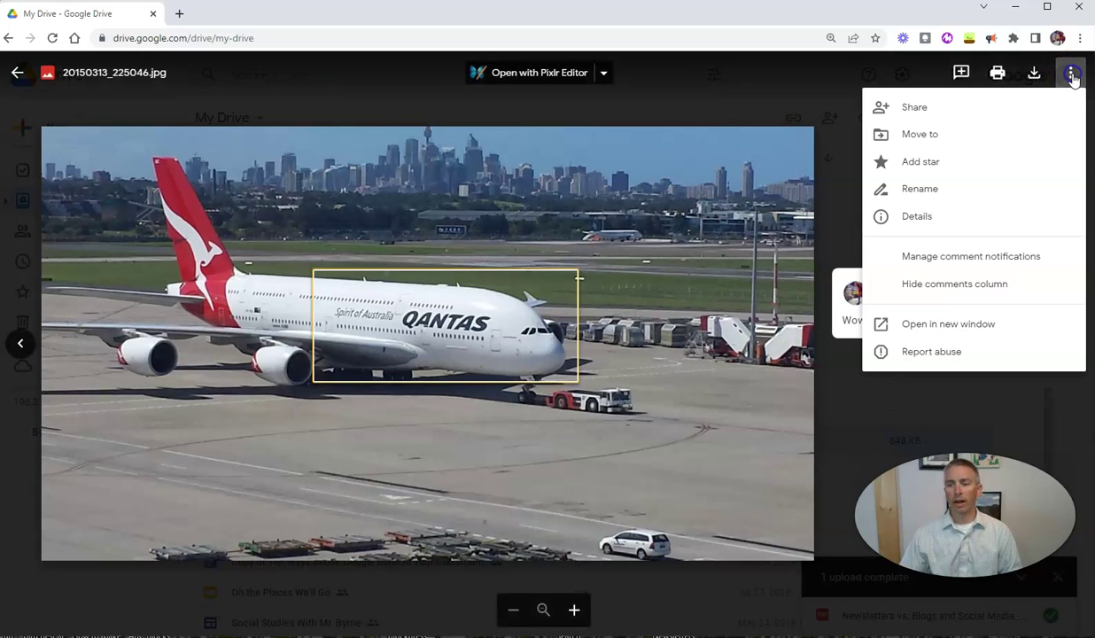
pyautogui.click(921, 108)
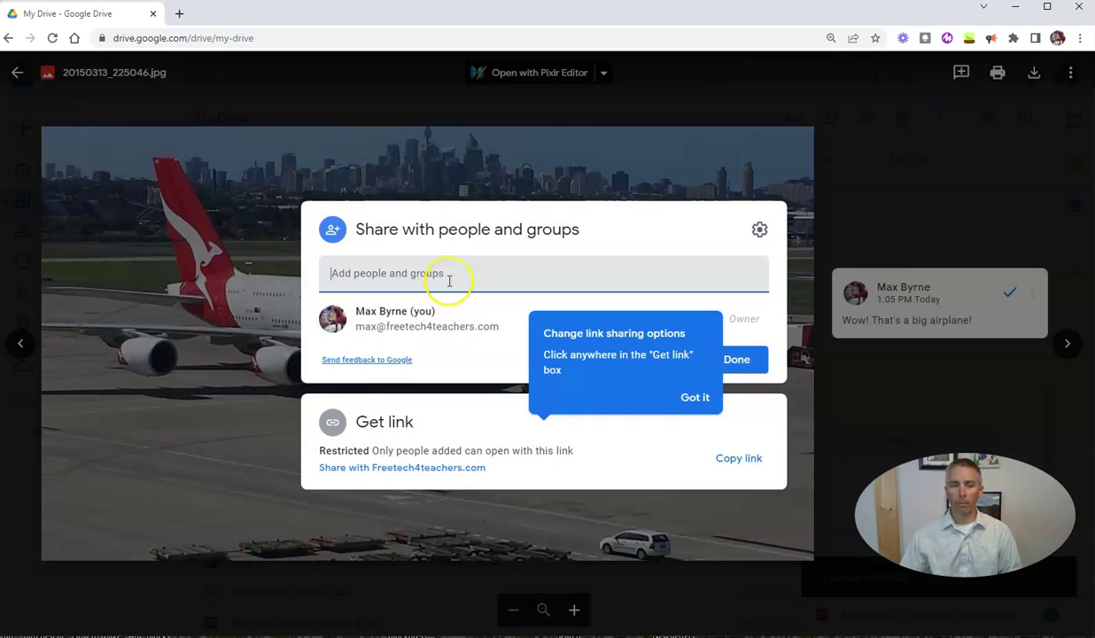
pyautogui.write('mason')
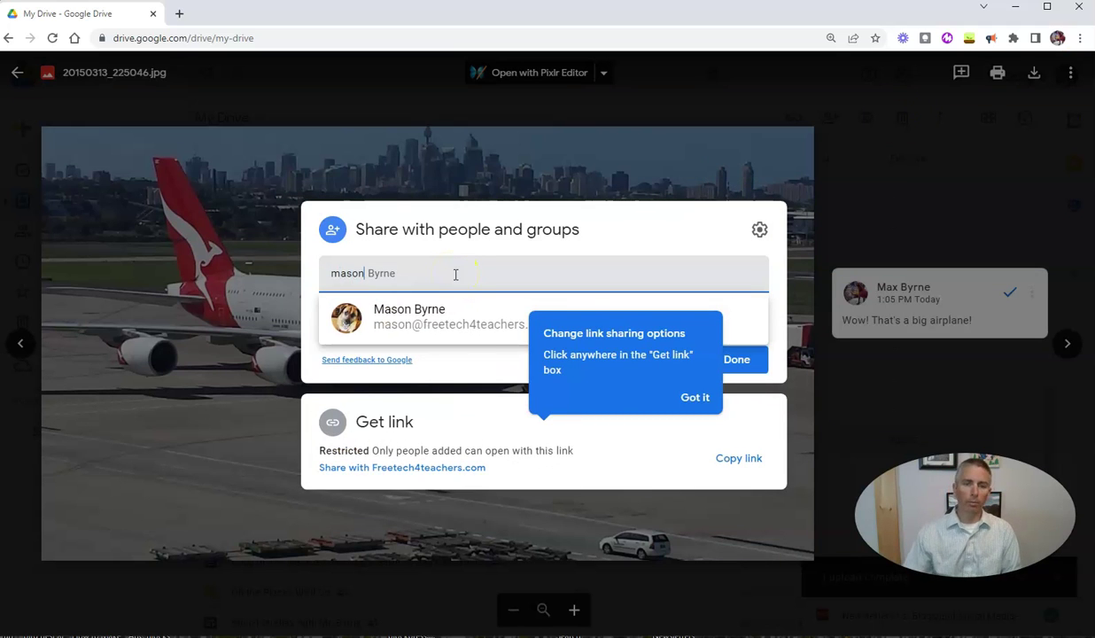
pyautogui.click(430, 324)
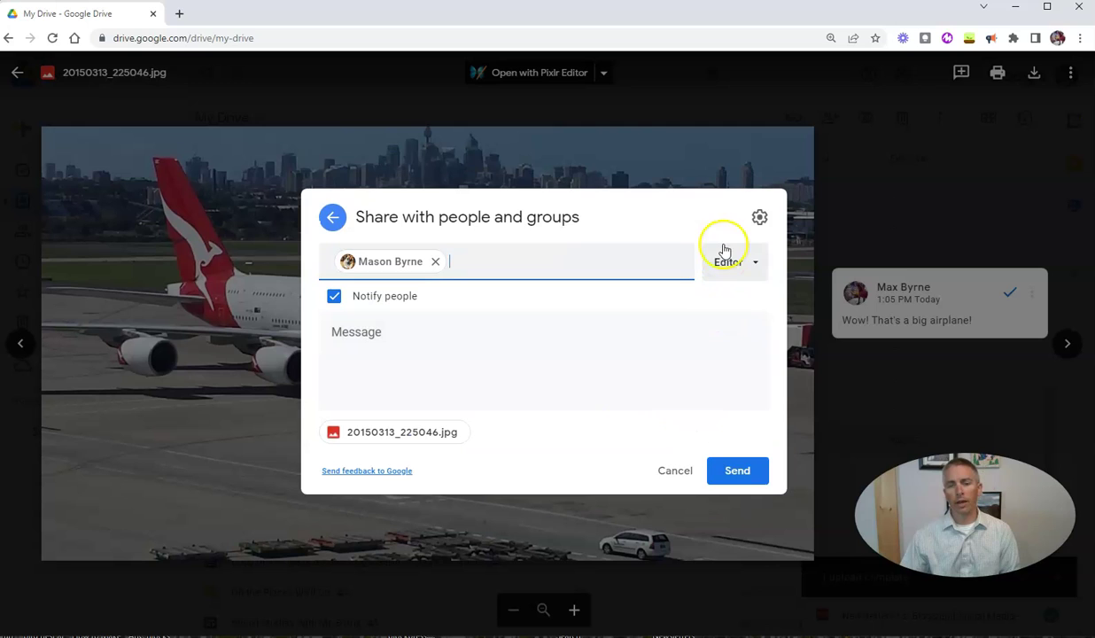
pyautogui.click(748, 269)
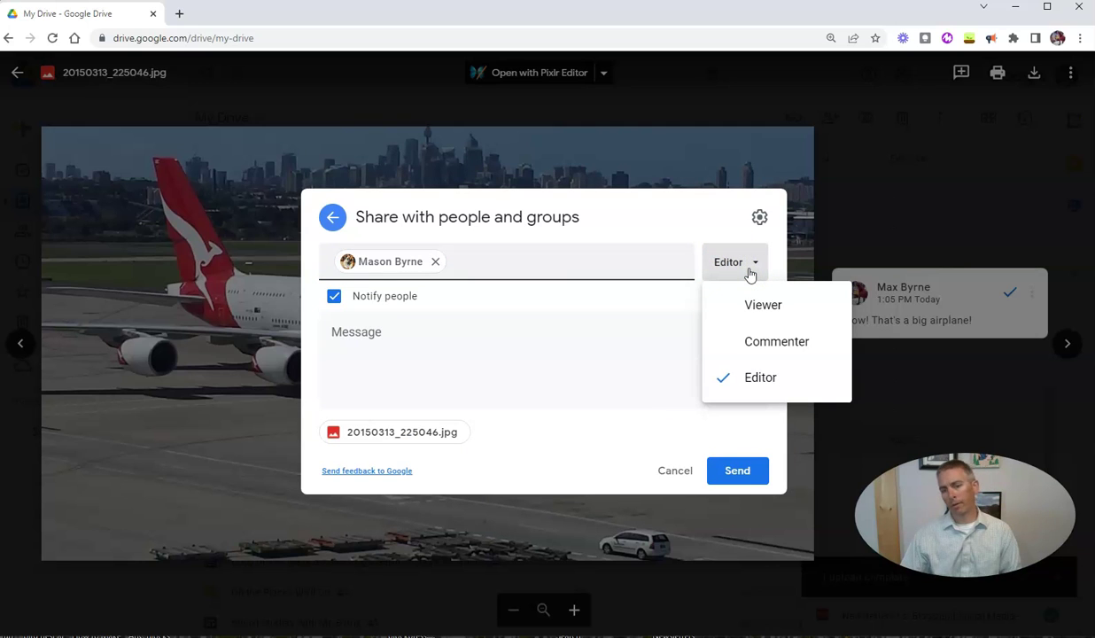
pyautogui.click(776, 342)
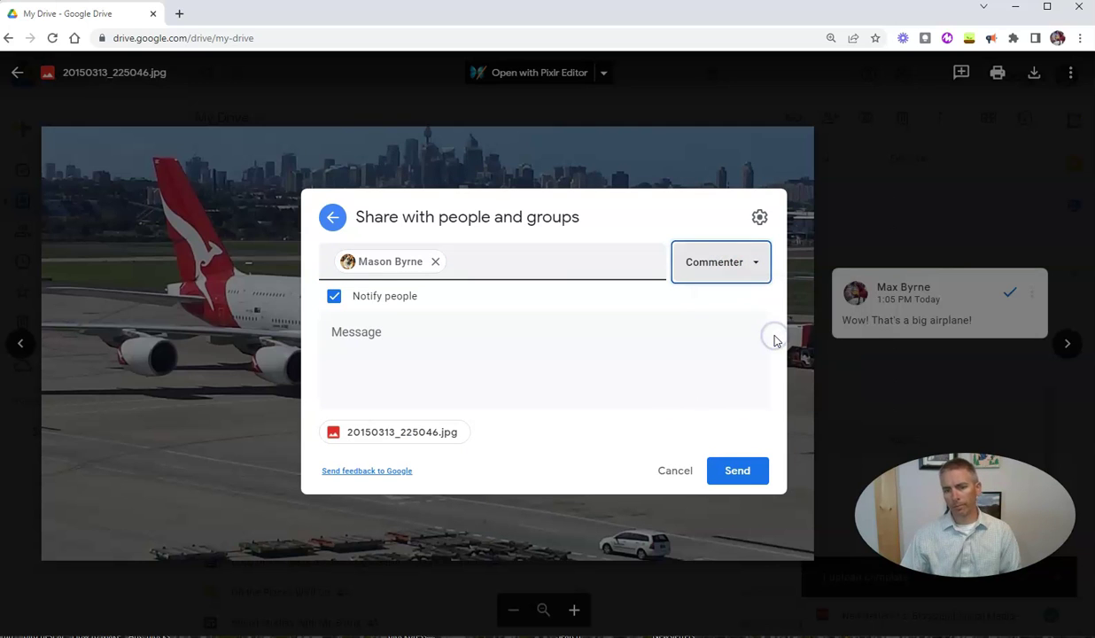
pyautogui.click(734, 469)
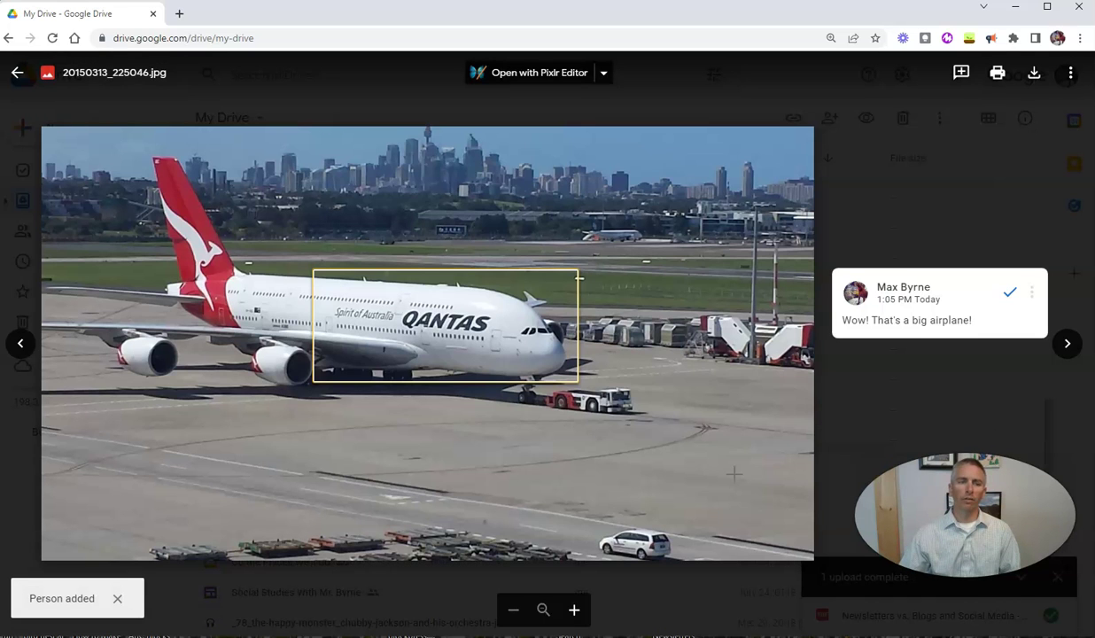
# Step: Close the photo preview and upload 'How to Archive a Google Classroom.mp4' to My Drive
pyautogui.click(901, 303)
pyautogui.click(13, 73)
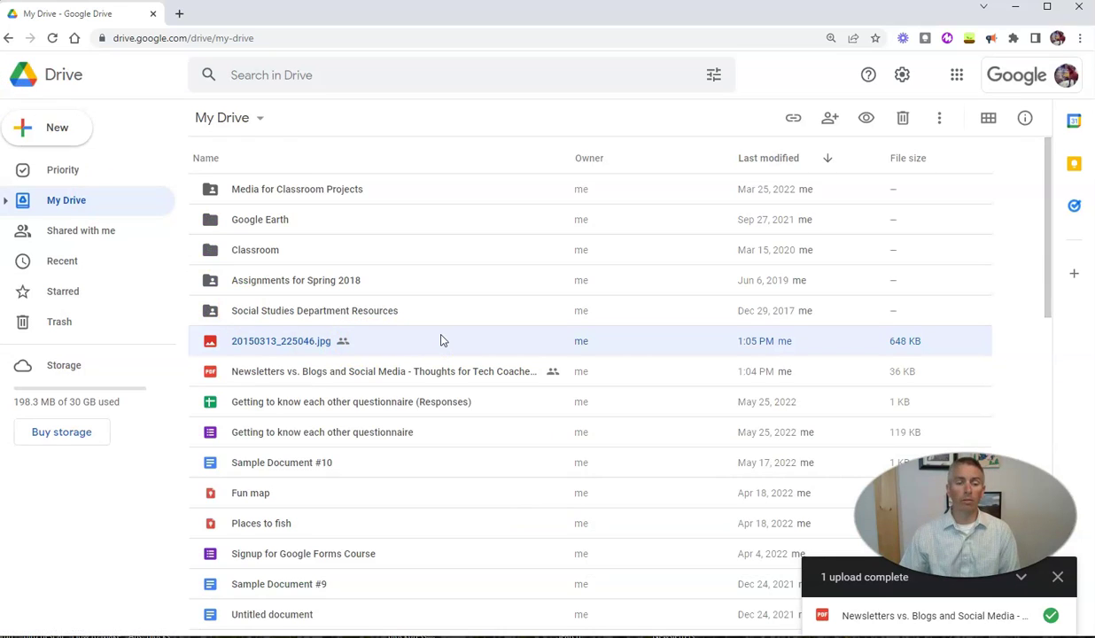
pyautogui.click(28, 133)
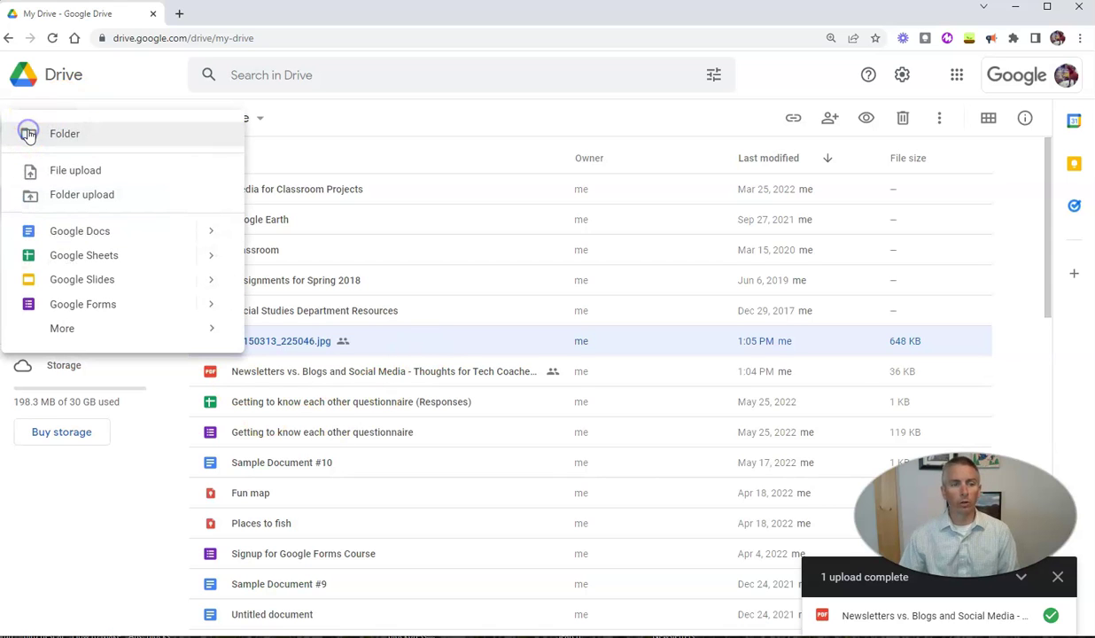
pyautogui.click(80, 176)
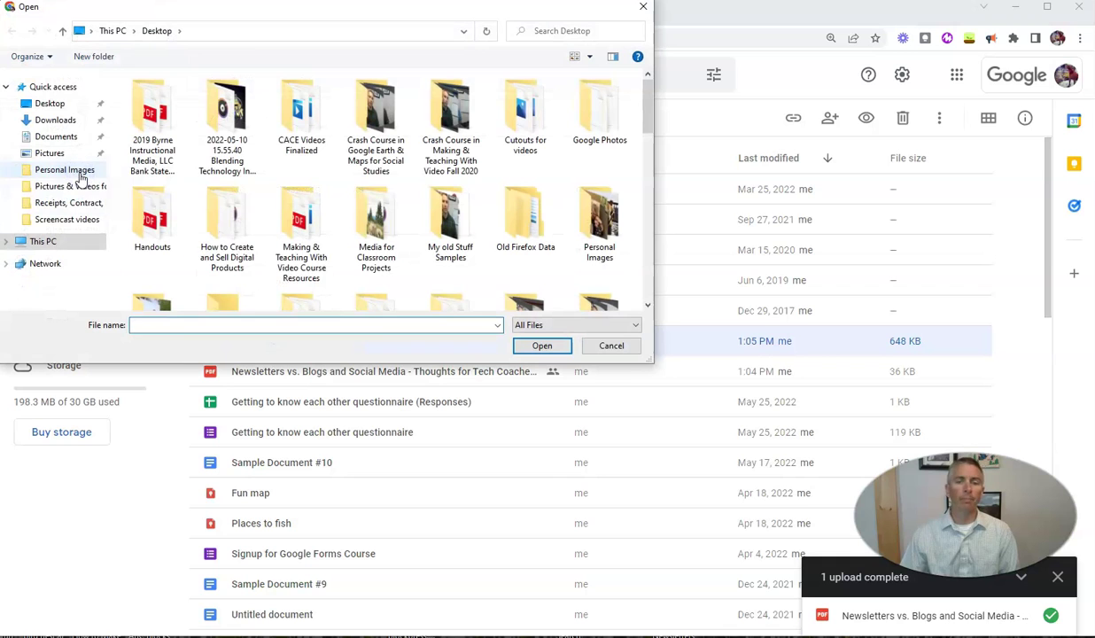
pyautogui.moveTo(648, 106); pyautogui.dragTo(647, 232)
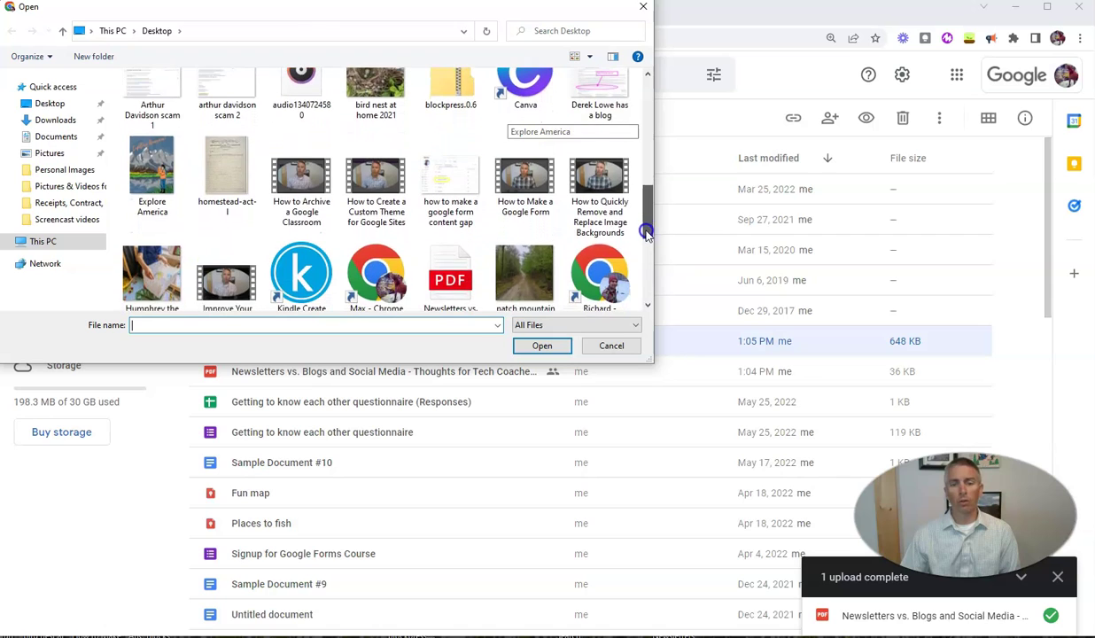
pyautogui.click(293, 181)
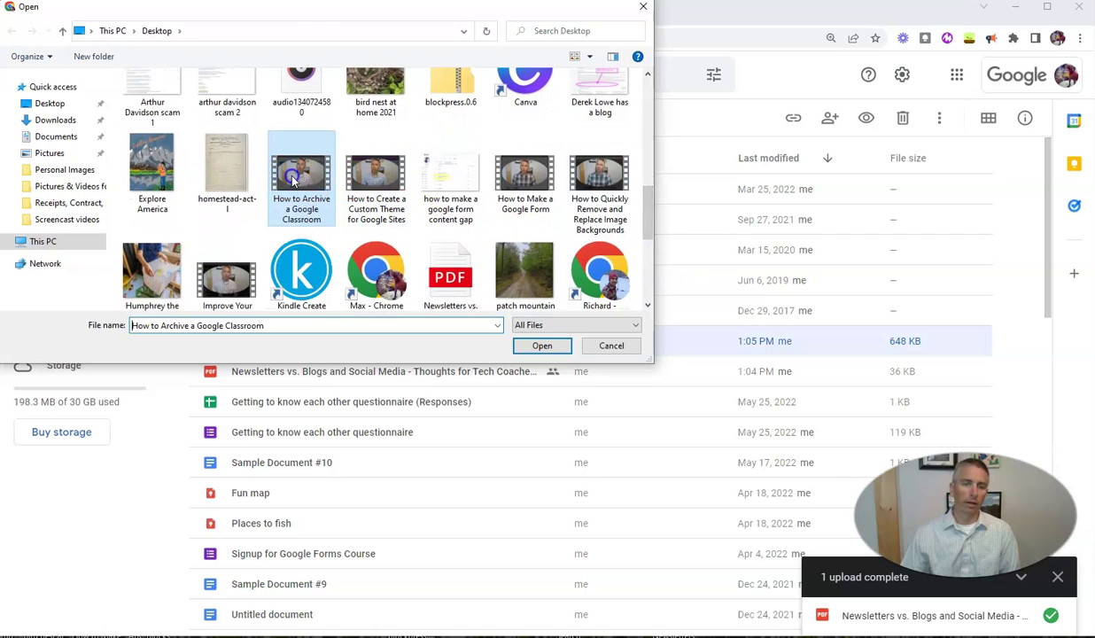
pyautogui.click(543, 345)
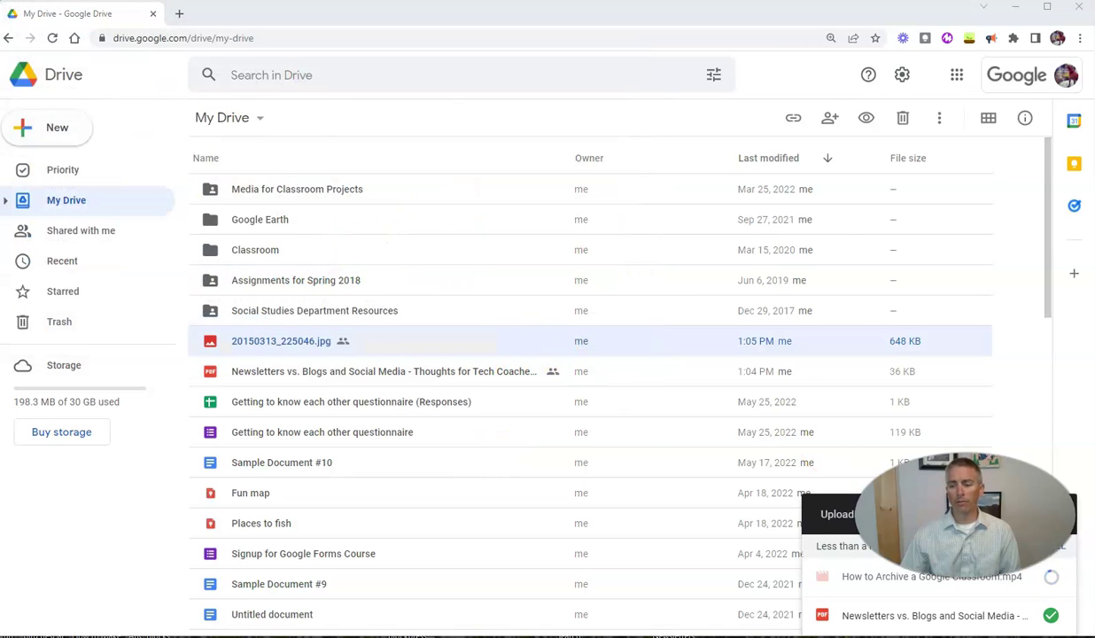
pyautogui.moveTo(924, 589)
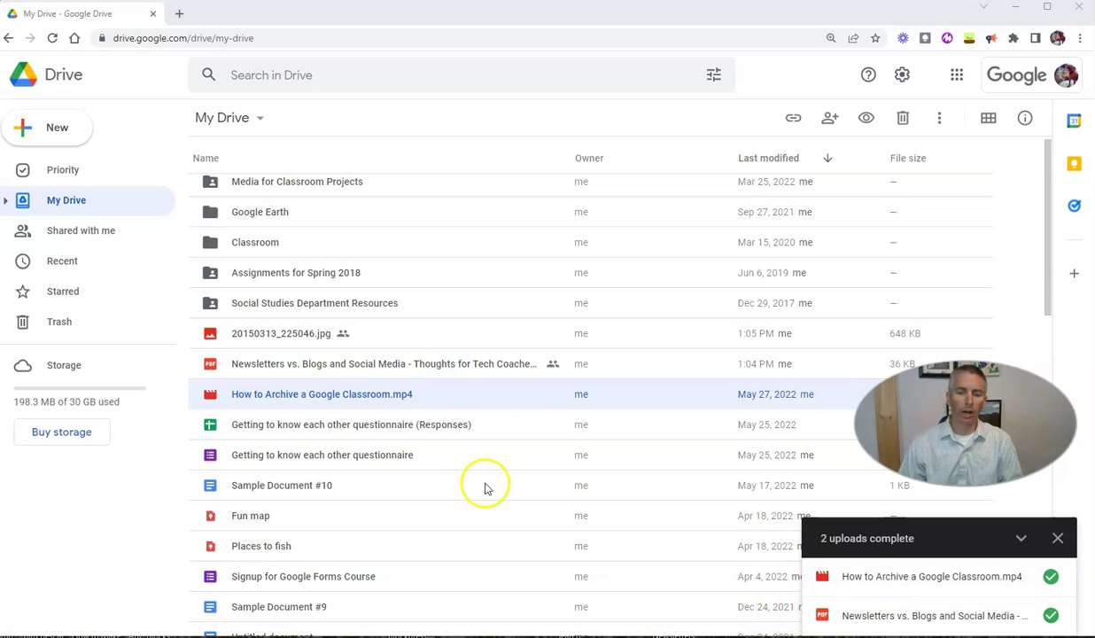
# Step: Preview 'How to Archive a Google Classroom.mp4', pause it and seek to 0:17
pyautogui.doubleClick(316, 400)
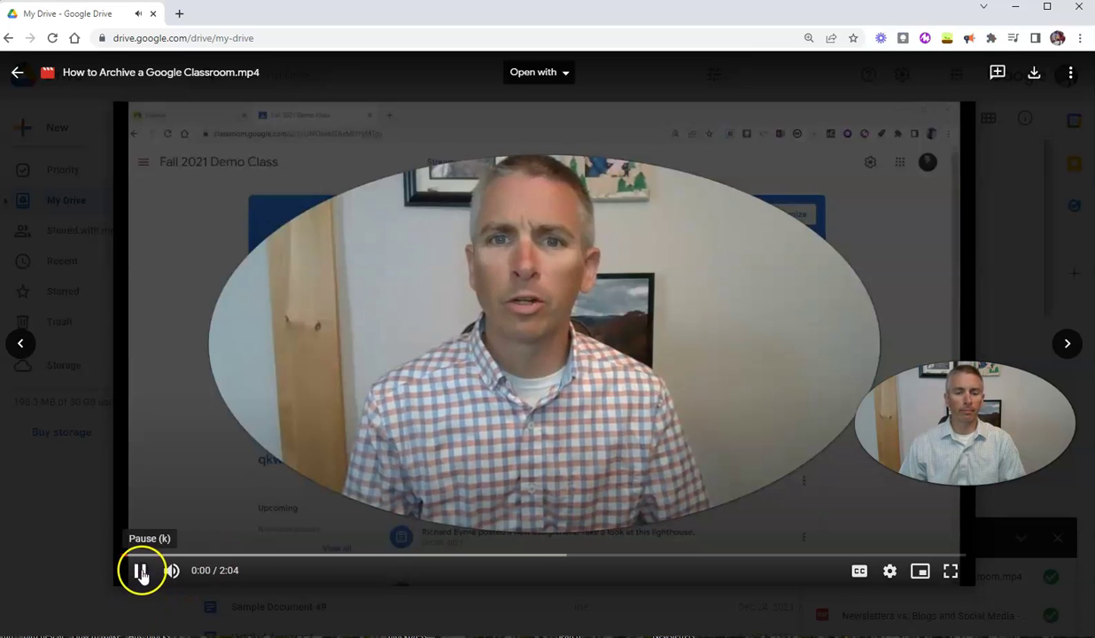
pyautogui.click(140, 571)
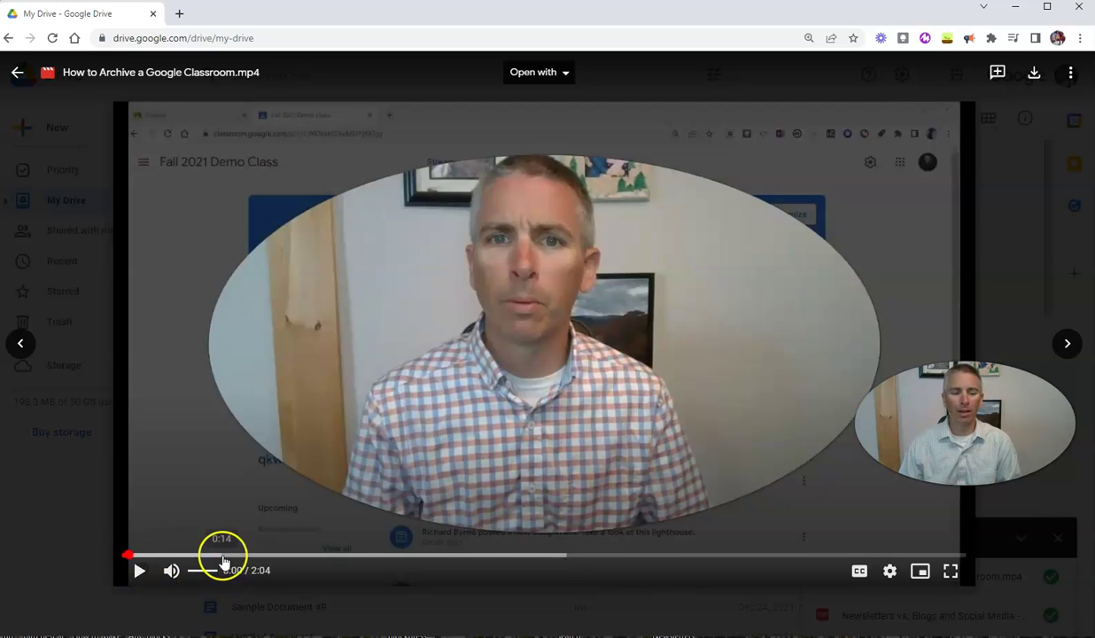
pyautogui.click(241, 559)
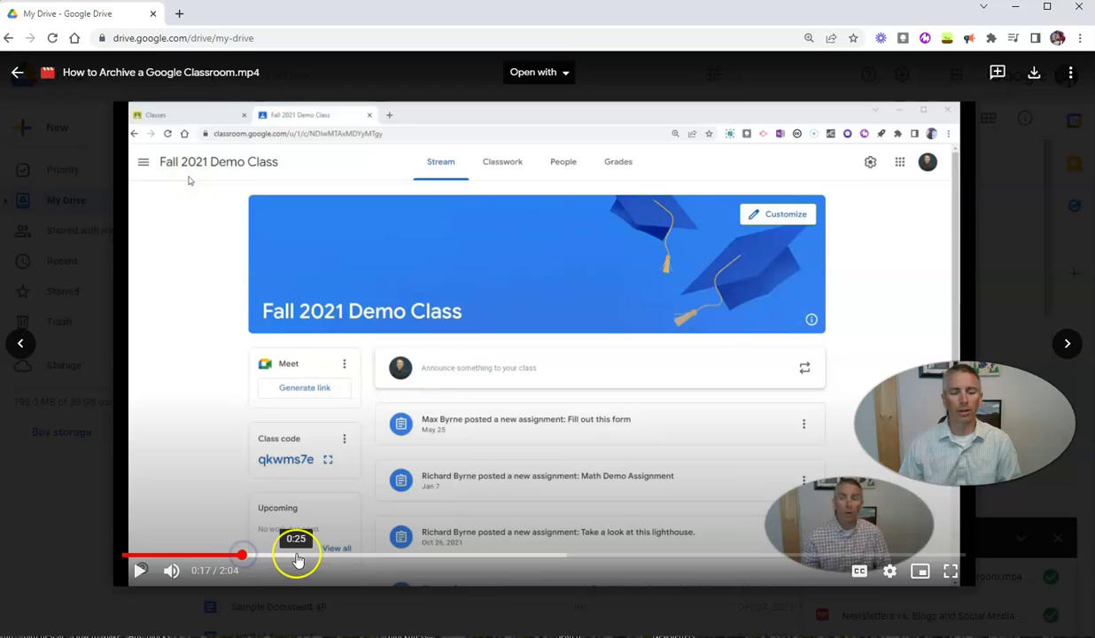
# Step: Post 'This is helpful! I was wondering about this.' as a comment on the video at 0:17
pyautogui.click(998, 74)
pyautogui.click(949, 292)
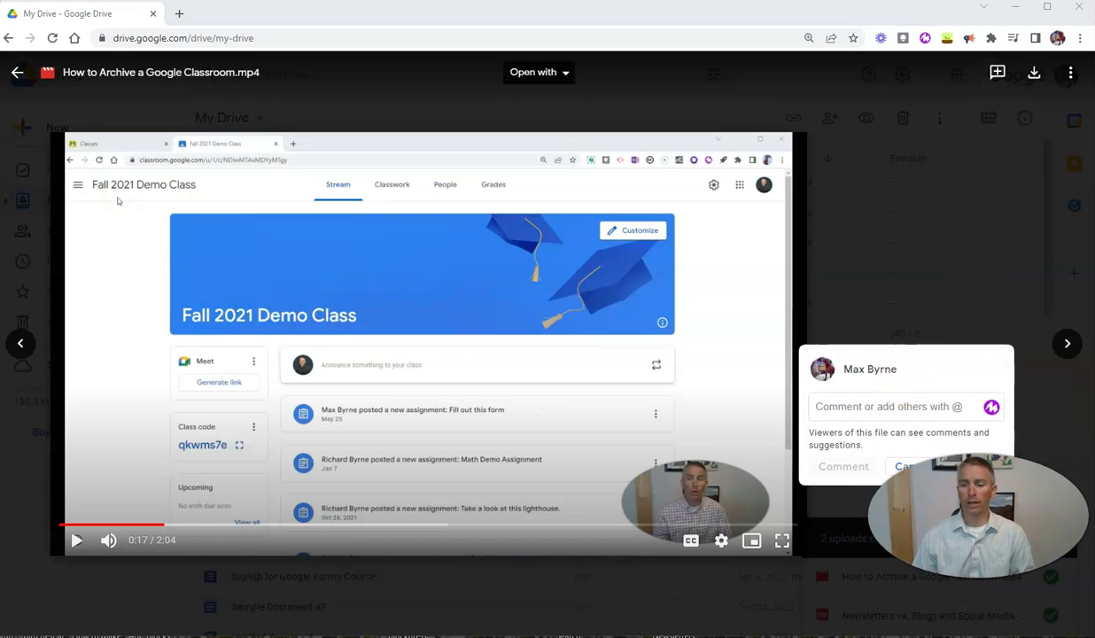
pyautogui.click(853, 408)
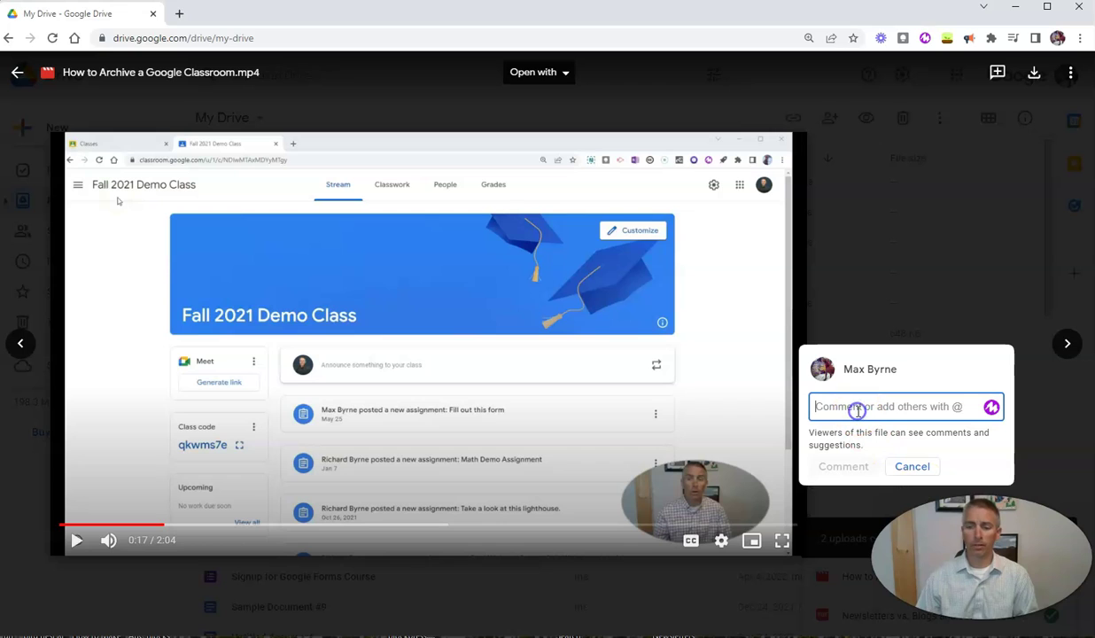
pyautogui.write('t')
pyautogui.press('BackSpace')
pyautogui.write('This is helpful! I was wondering')
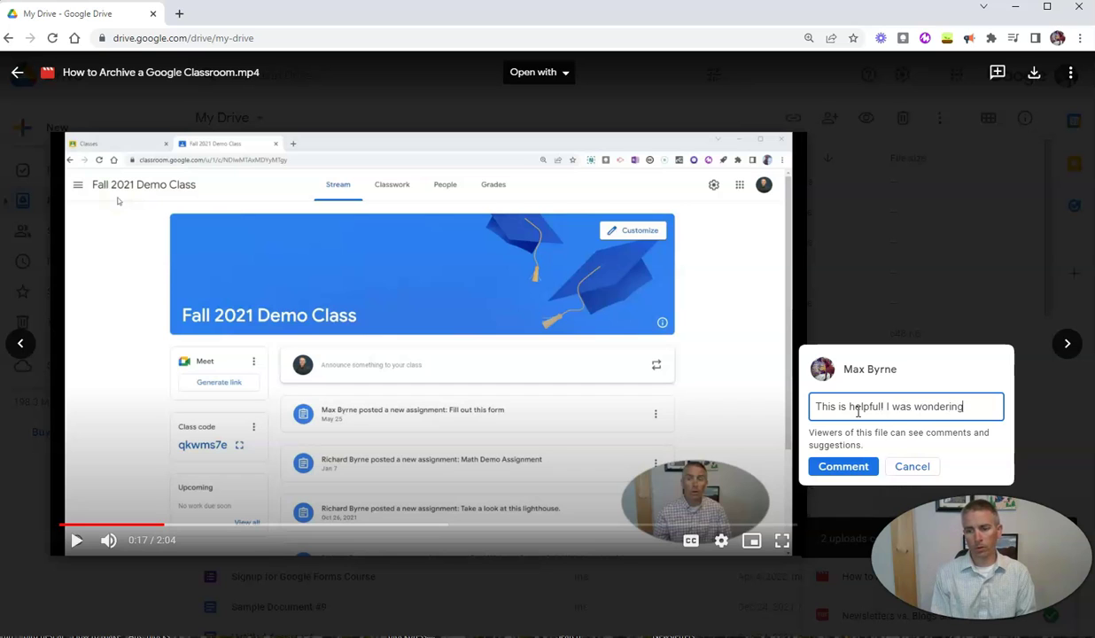
pyautogui.write('t this.')
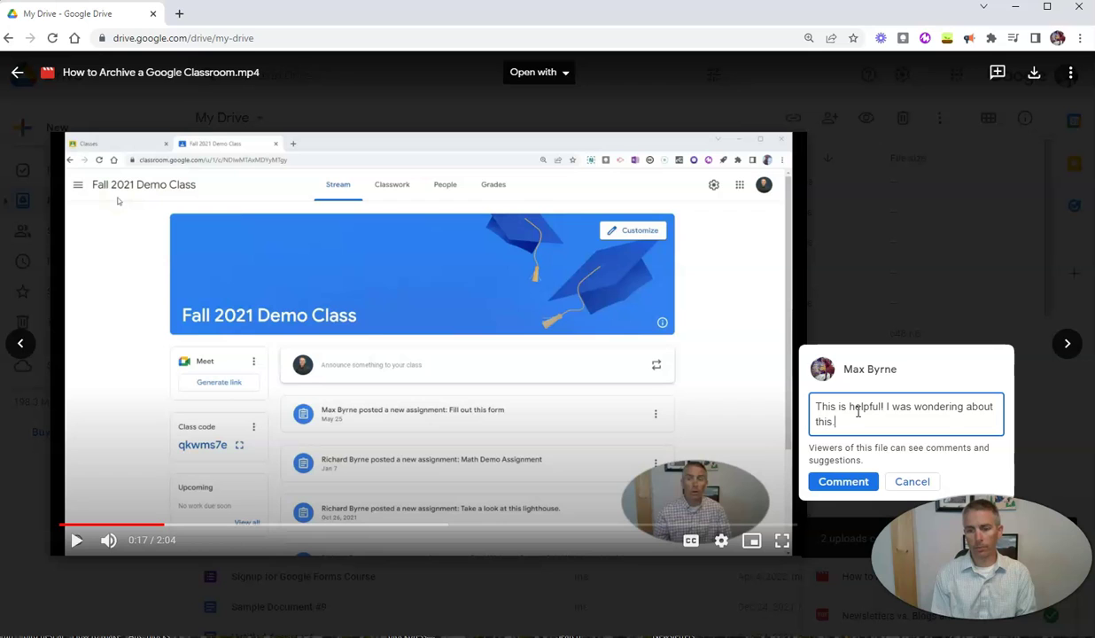
pyautogui.click(831, 481)
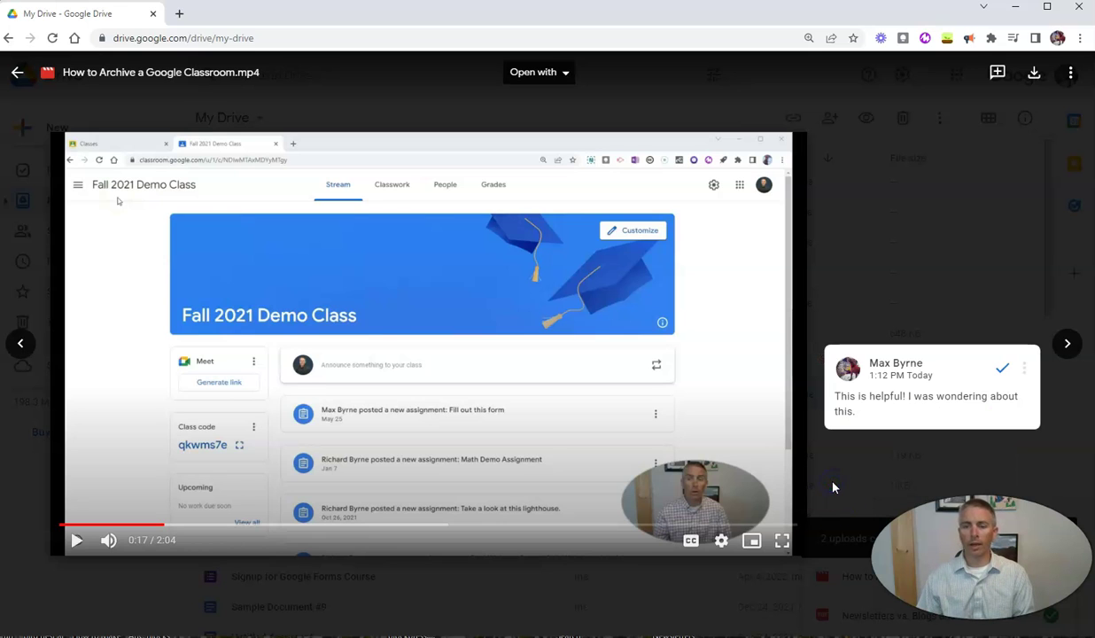
# Step: Share 'How to Archive a Google Classroom.mp4' with the collaborator as Editor and send the invitation
pyautogui.click(1070, 72)
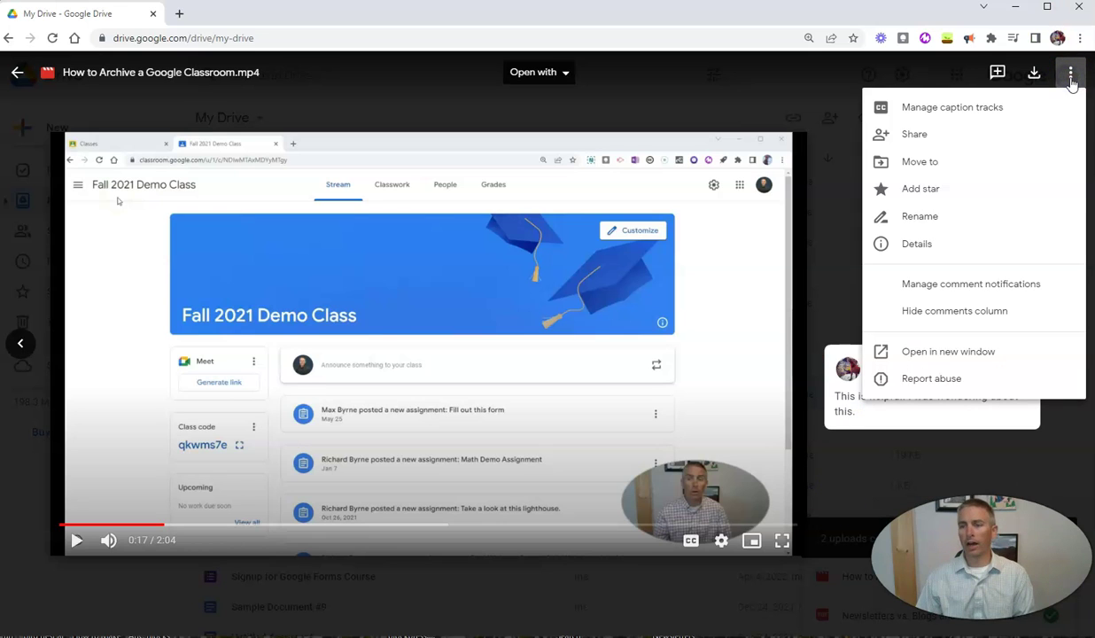
pyautogui.click(916, 134)
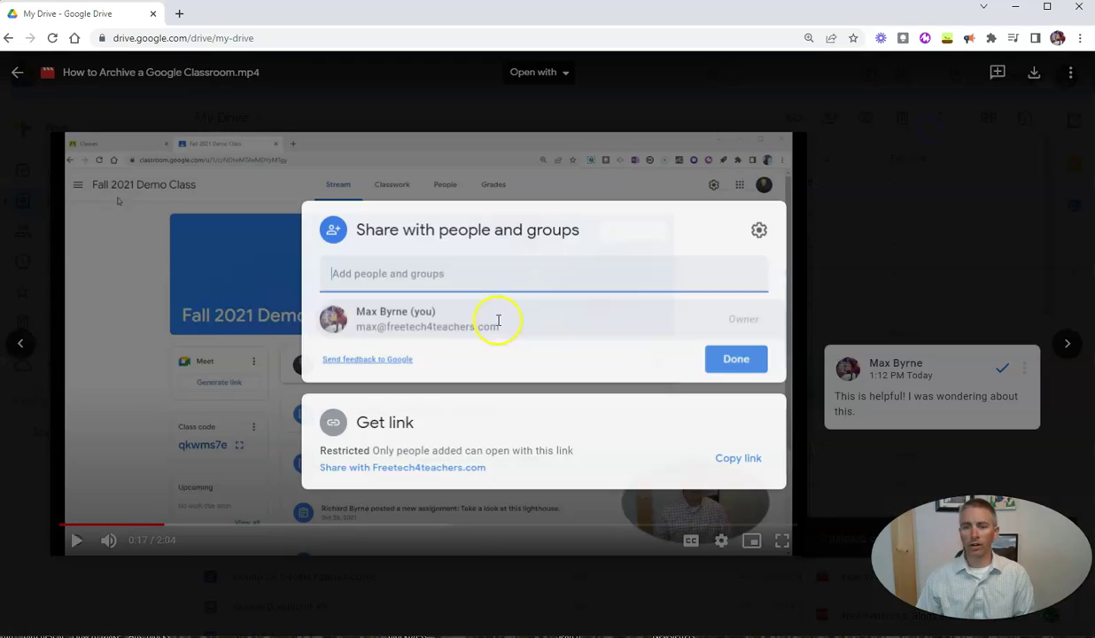
pyautogui.click(452, 281)
pyautogui.write('mas')
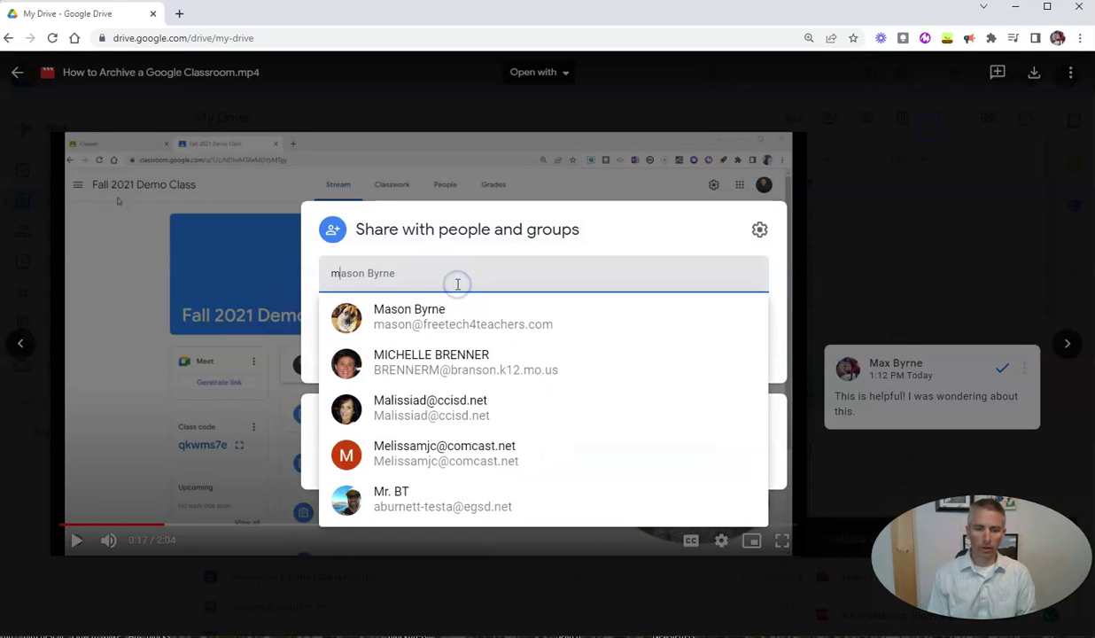
pyautogui.click(470, 316)
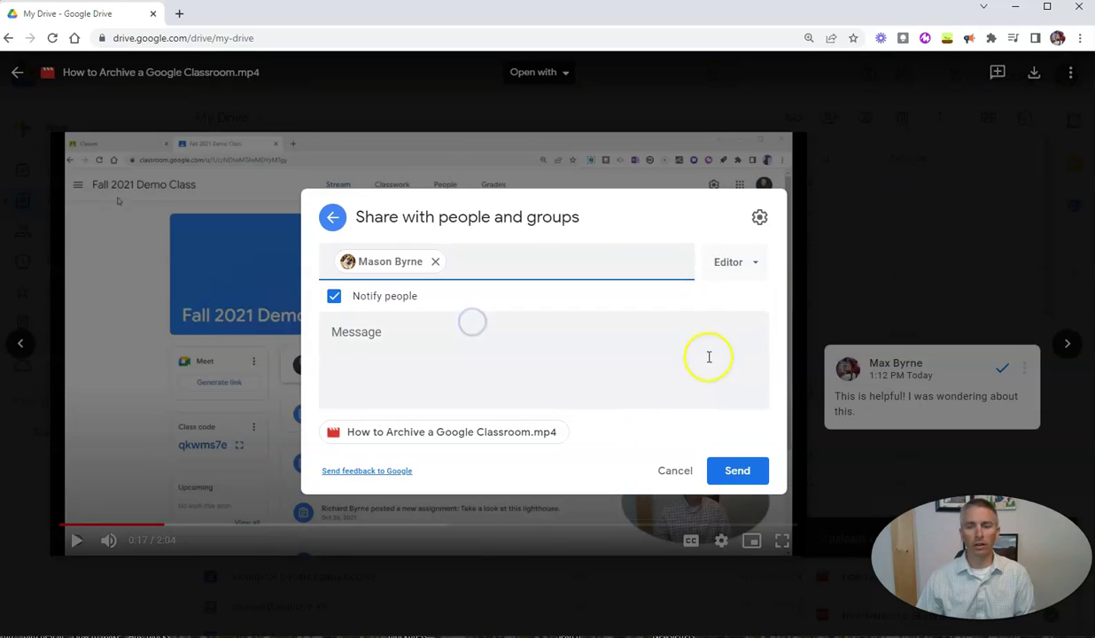
pyautogui.click(737, 474)
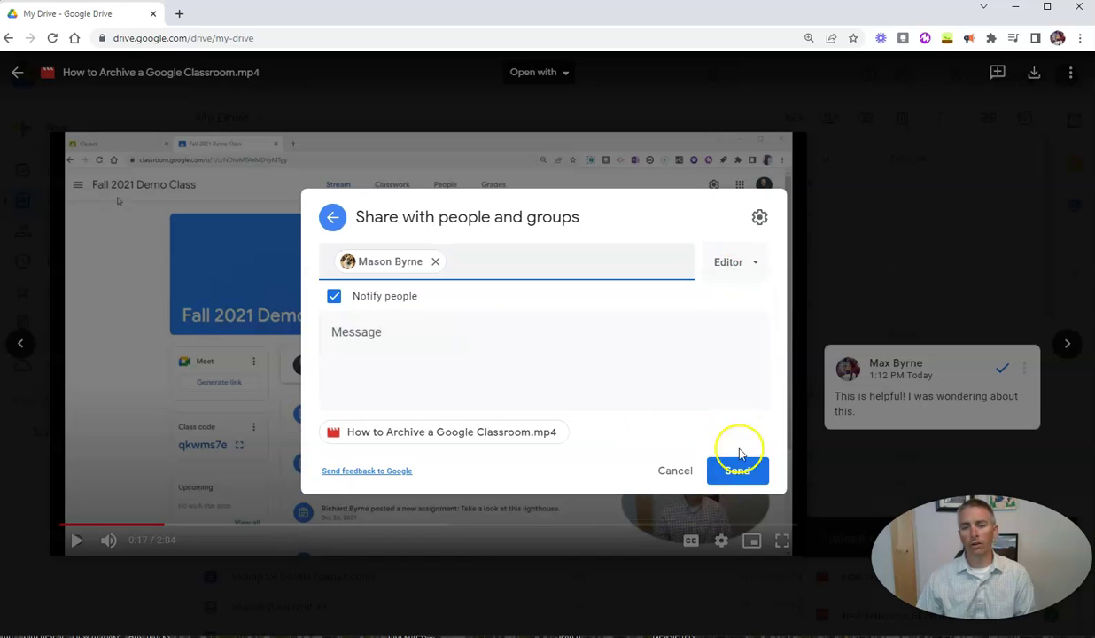